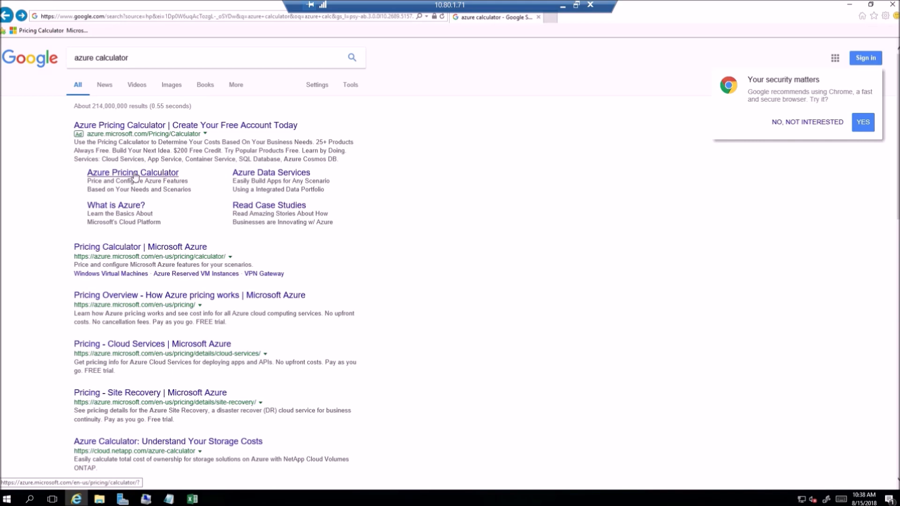
Step: Open the Azure Pricing Calculator from the search results, add Virtual Machines to the estimate and view its configuration
click(135, 176)
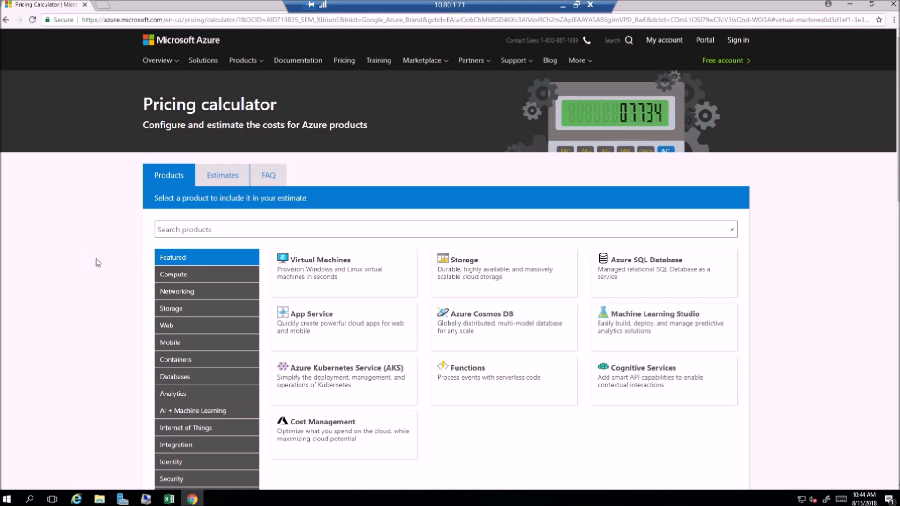
click(317, 263)
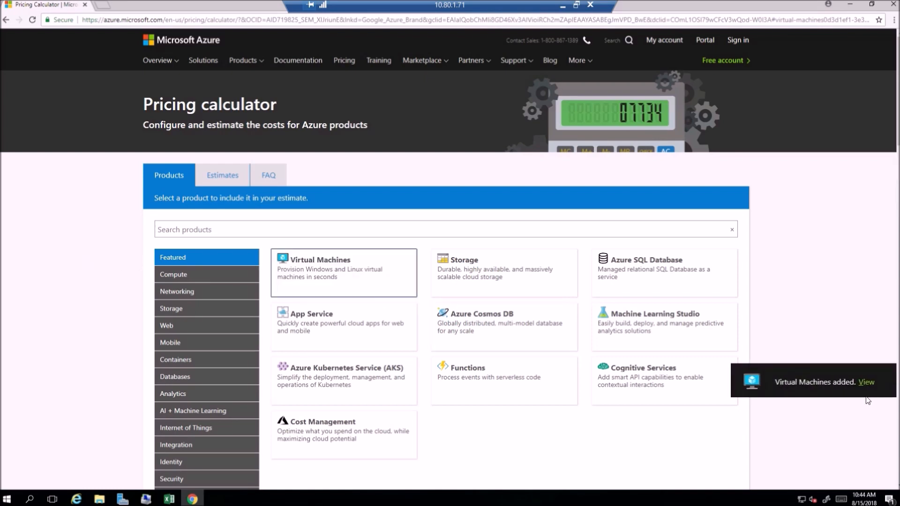
click(864, 382)
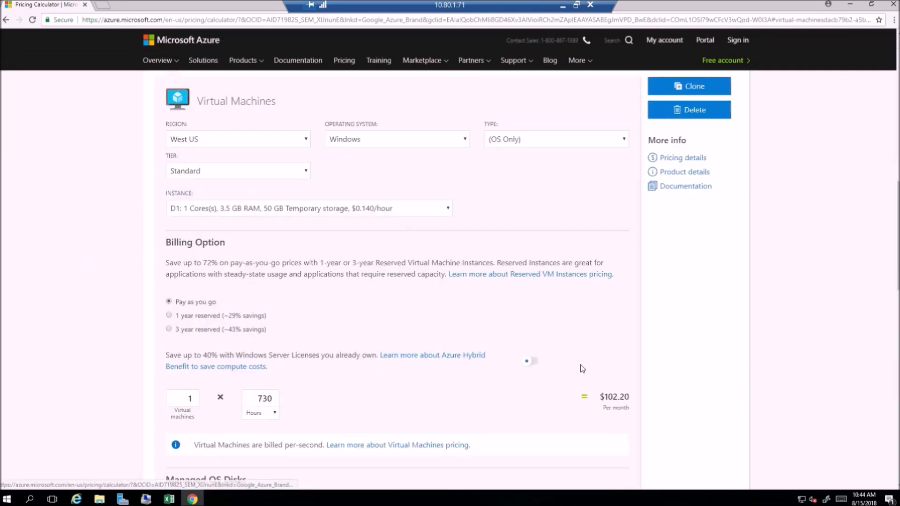
Step: Configure the virtual machine with region UK West, operating system Windows and type (OS Only)
click(306, 140)
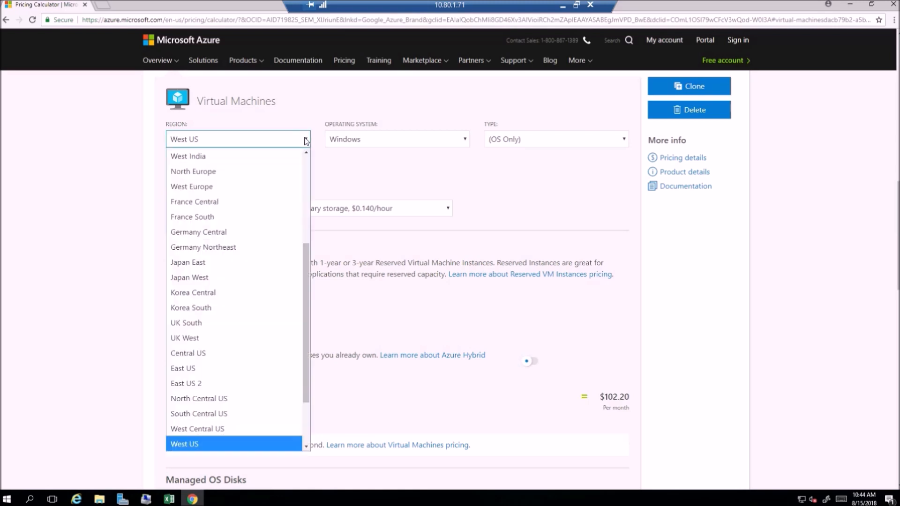
click(262, 338)
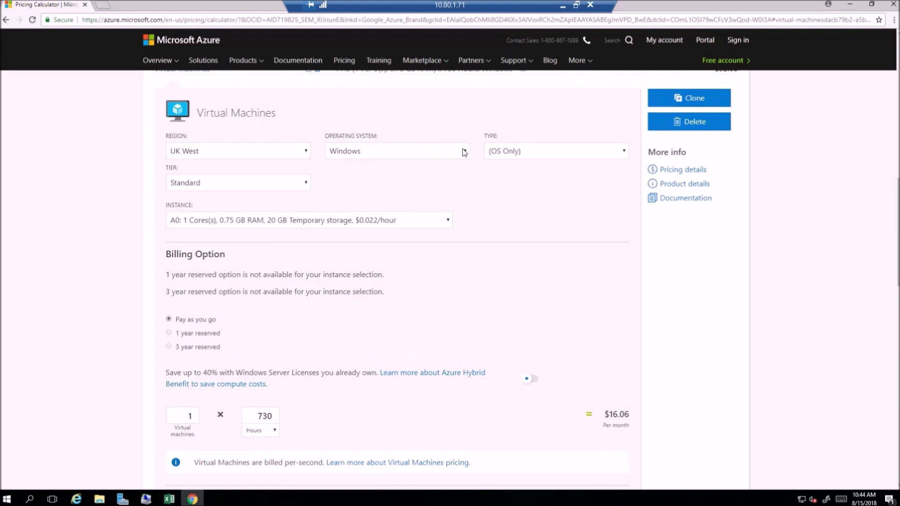
click(465, 151)
click(500, 185)
click(623, 153)
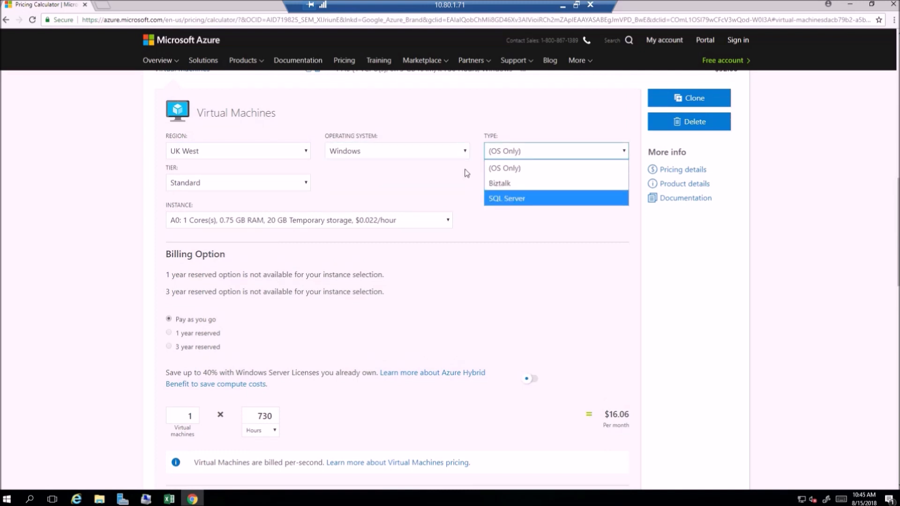
click(495, 168)
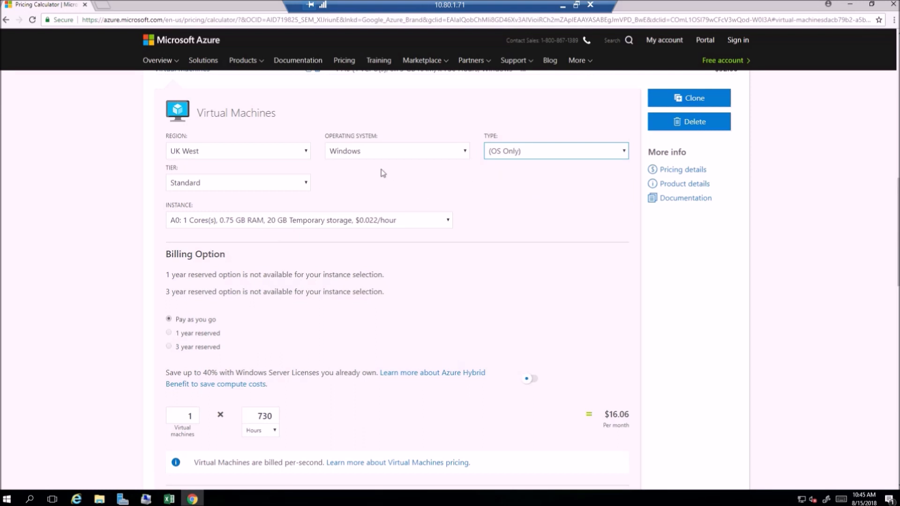
Step: Name the virtual machine estimate FCMAppDB.fcmerc.com, copying the machine name from the CurrentUtilization sheet in Excel
click(291, 115)
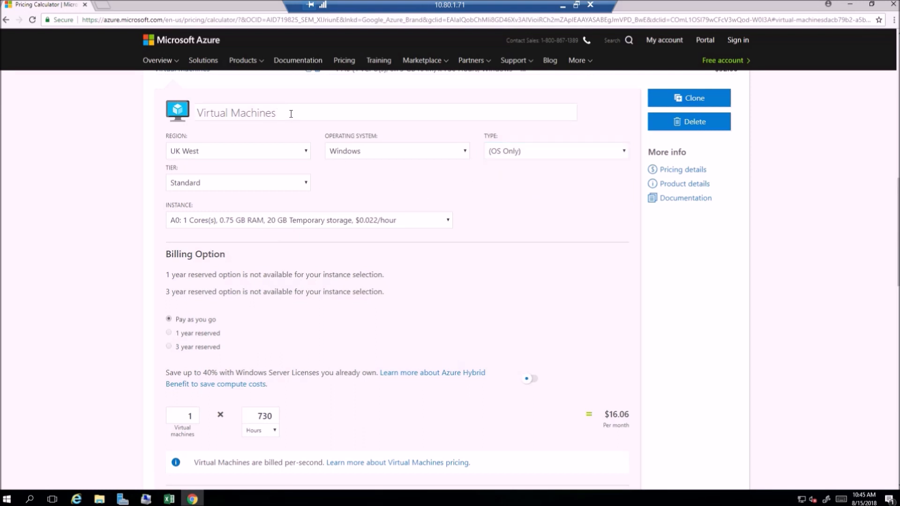
click(170, 499)
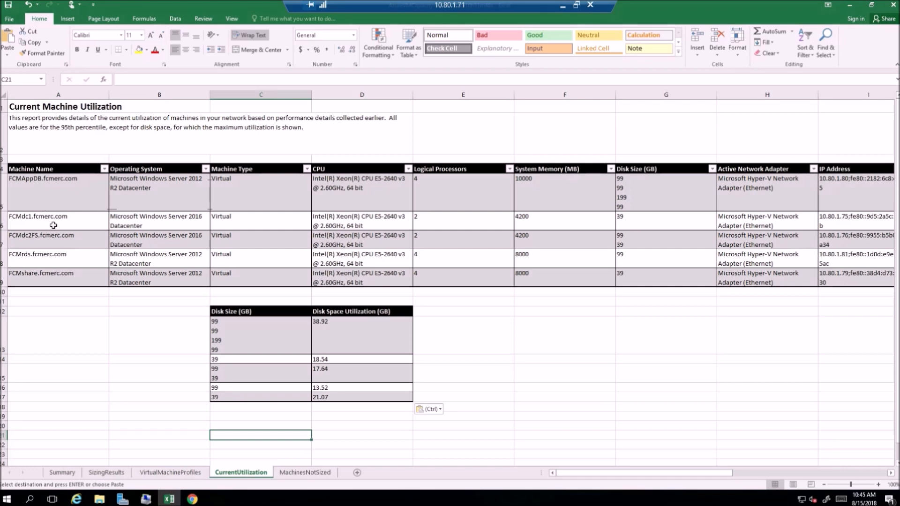
click(51, 180)
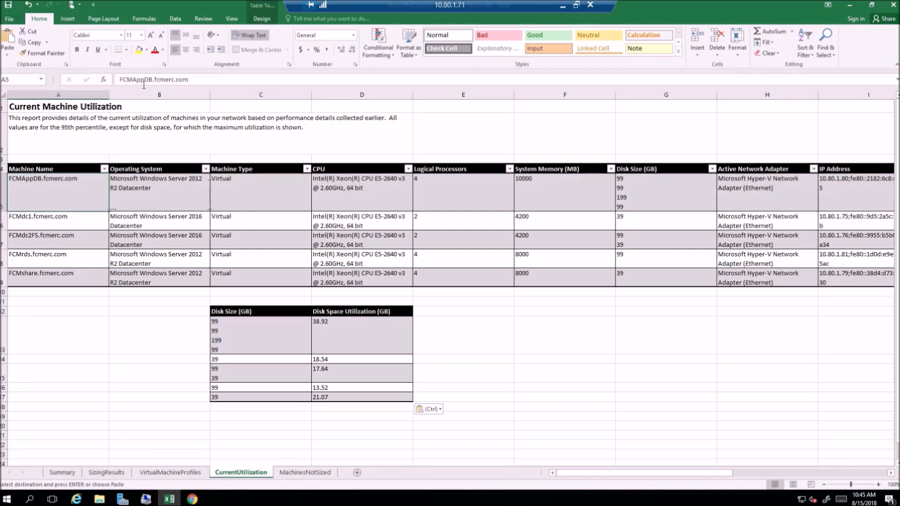
click(127, 77)
double_click(133, 79)
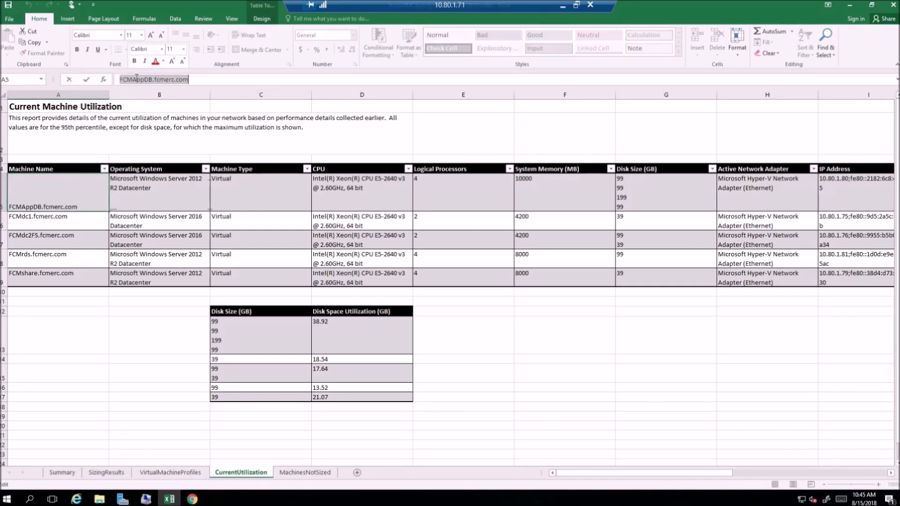
right_click(138, 77)
click(150, 92)
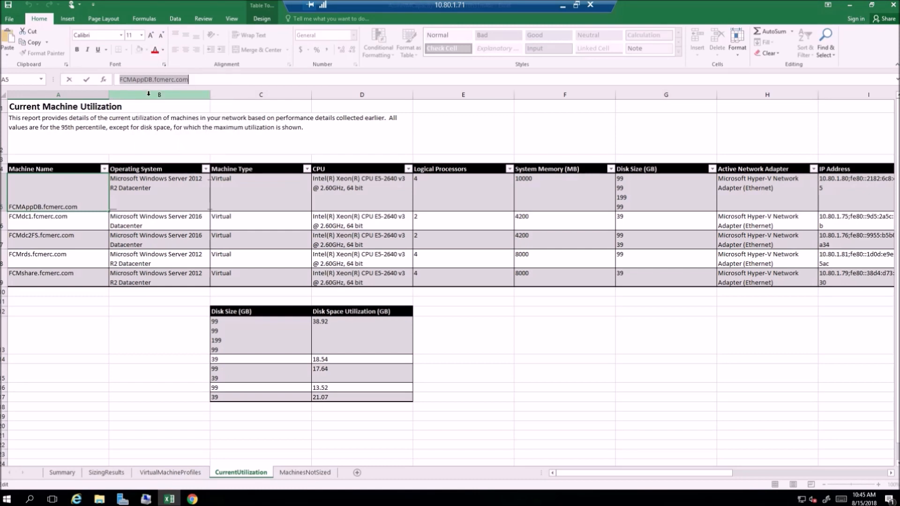
key(alt+Tab)
click(262, 120)
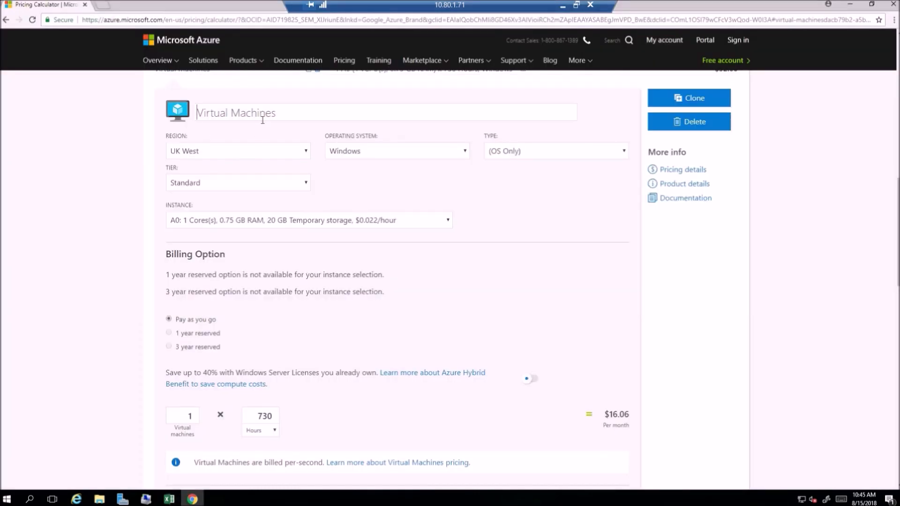
key(ctrl+v)
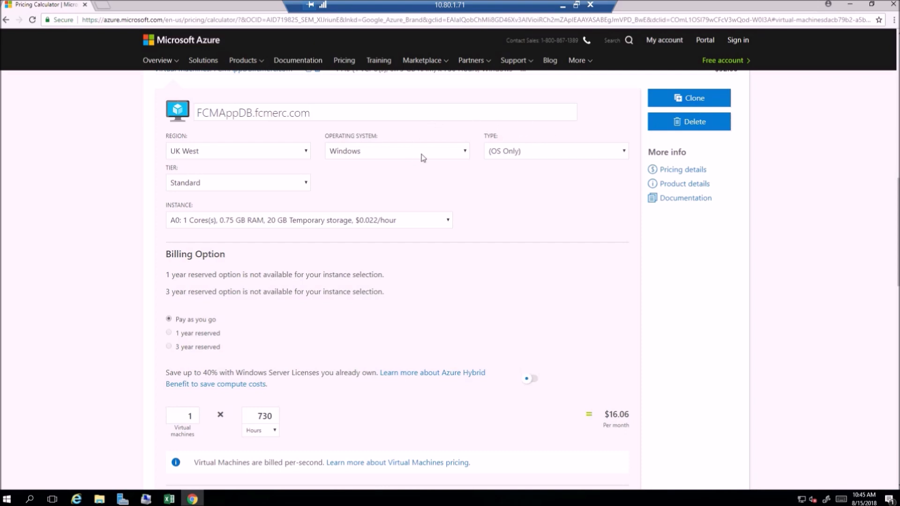
Step: Switch to Excel and look up the Azure VM size for FCMAppDB in the SizingResults sheet
key(alt+Tab)
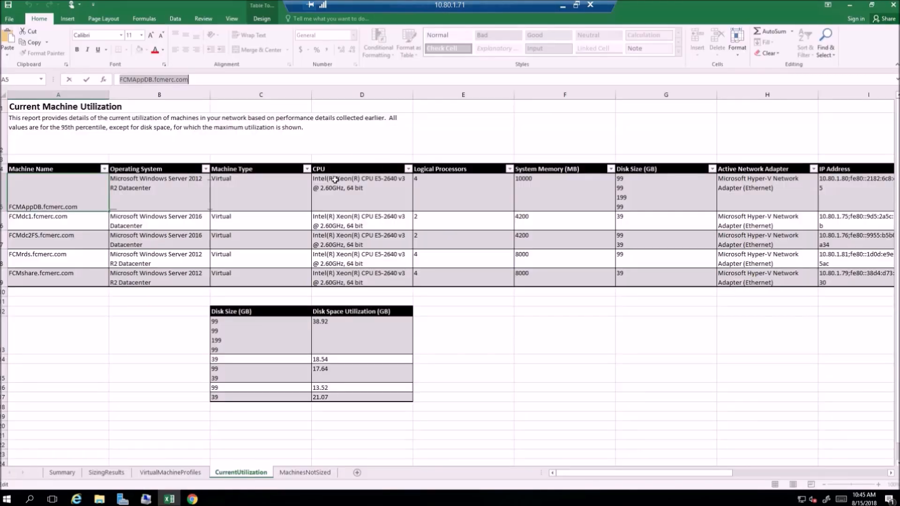
click(109, 473)
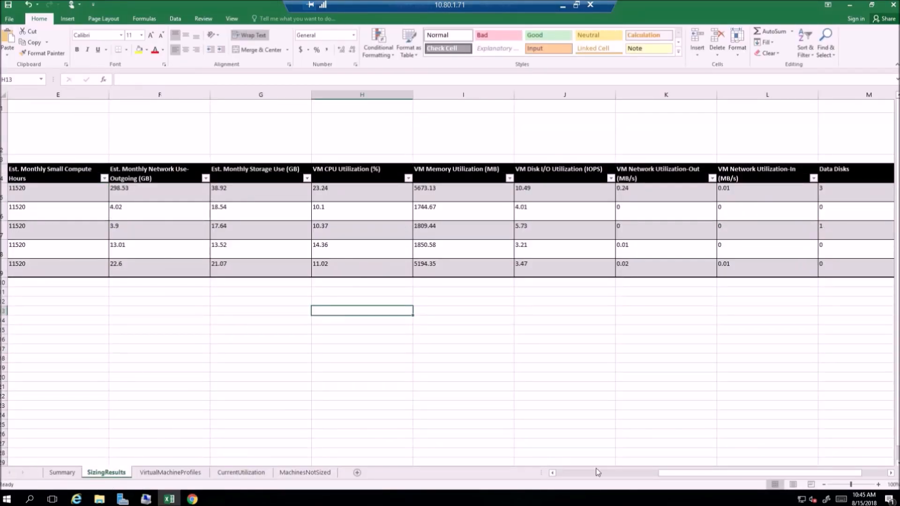
drag(666, 476, 562, 475)
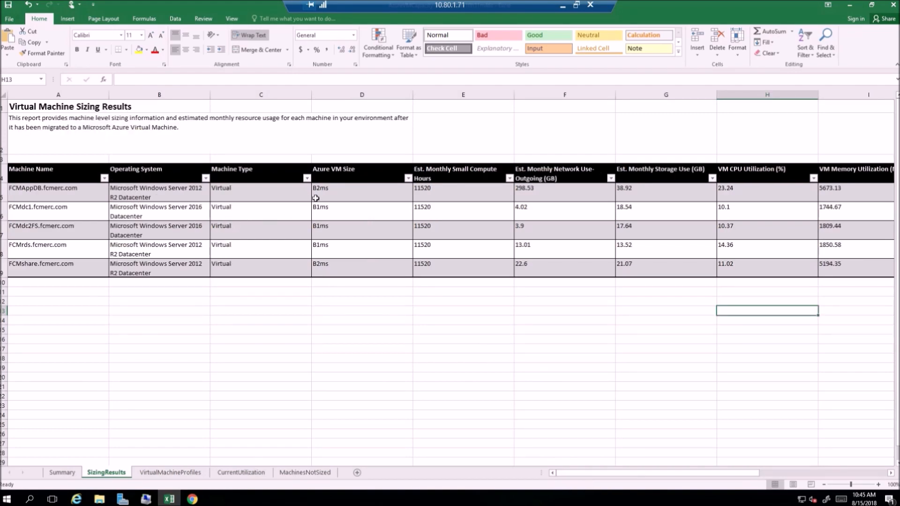
click(339, 193)
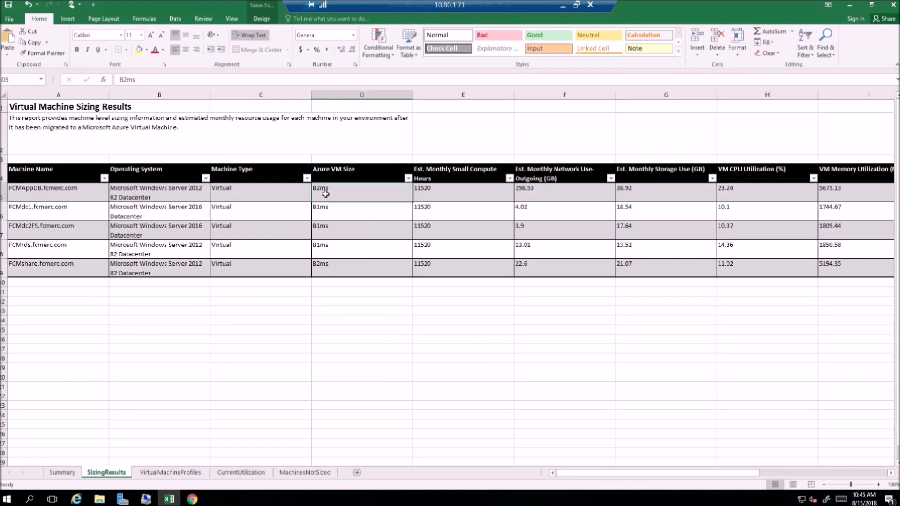
Step: Return to the pricing calculator in Chrome and set the instance to B2MS with 2 cores and 8 GB RAM
key(alt+Tab)
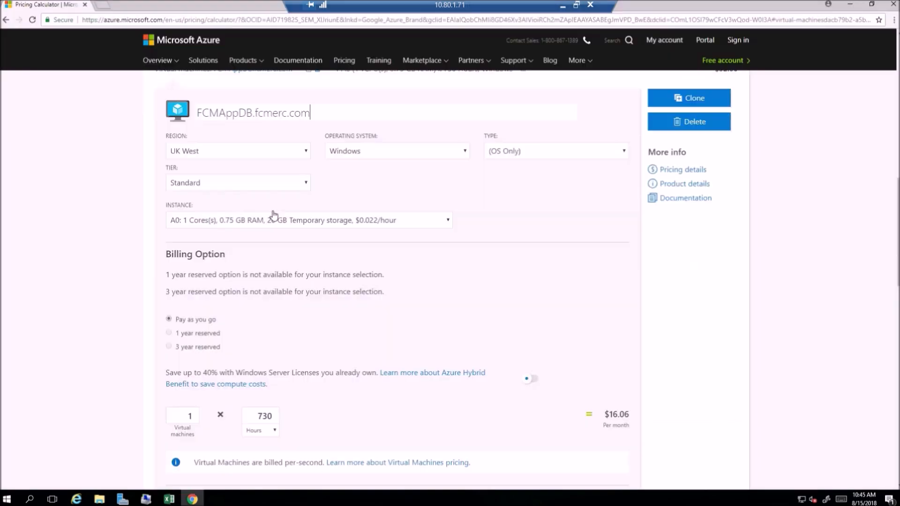
click(448, 222)
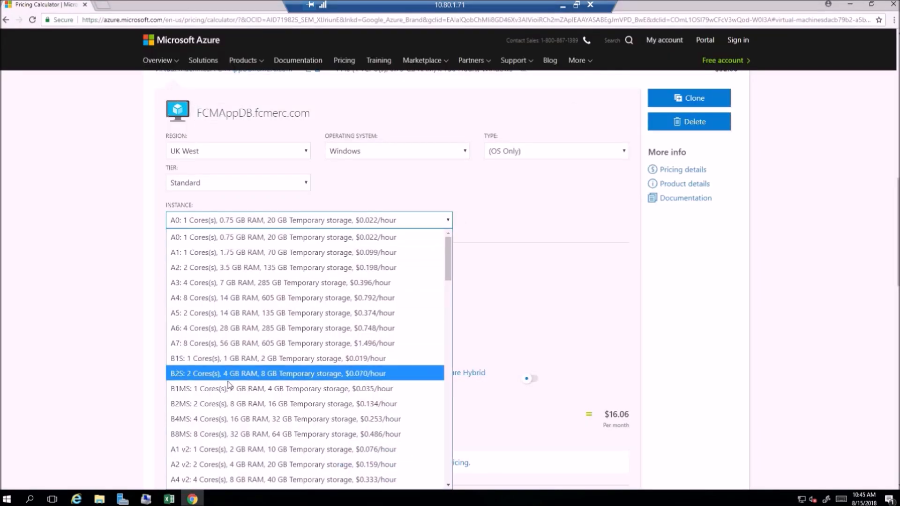
click(222, 404)
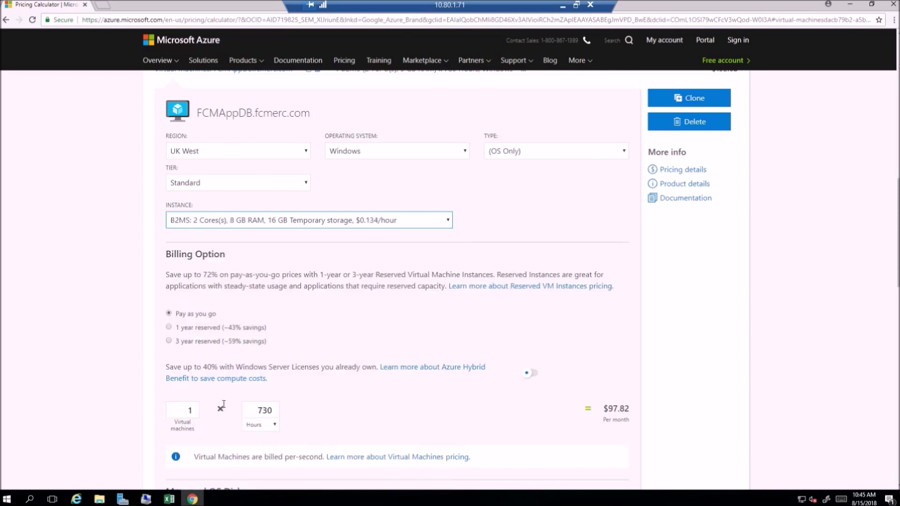
Step: Set the Managed OS Disks tier to Premium SSD
scroll(385, 291, down, 2)
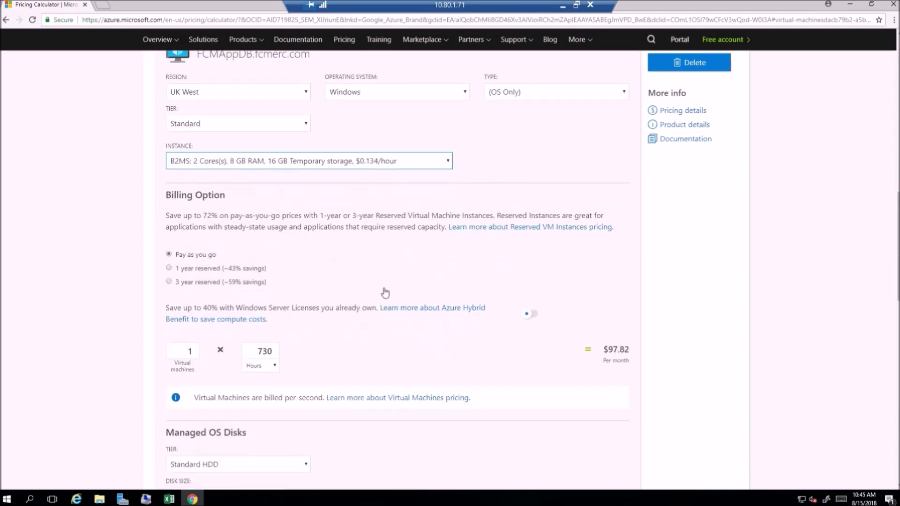
scroll(385, 293, down, 4)
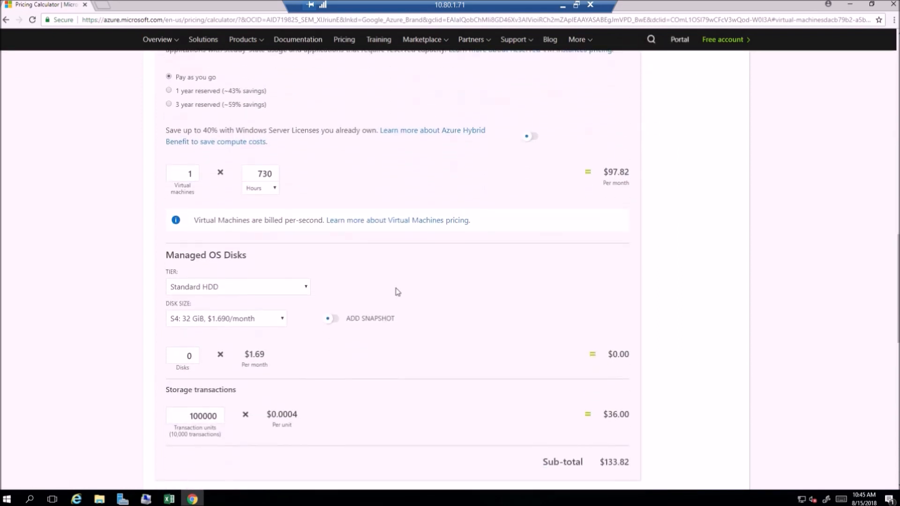
click(307, 286)
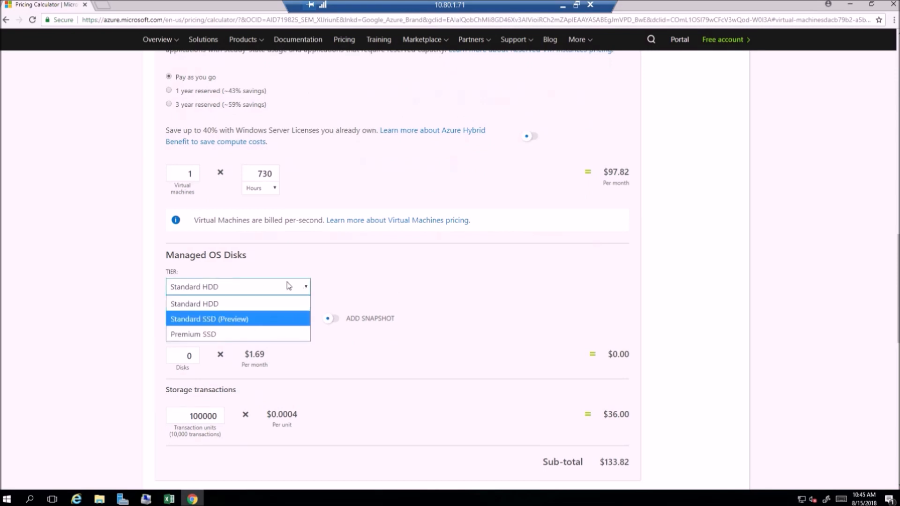
click(274, 307)
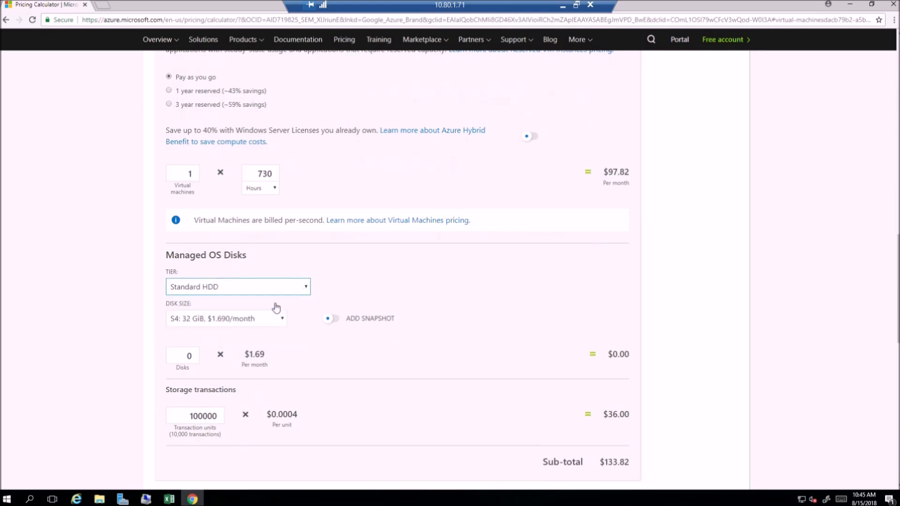
click(304, 287)
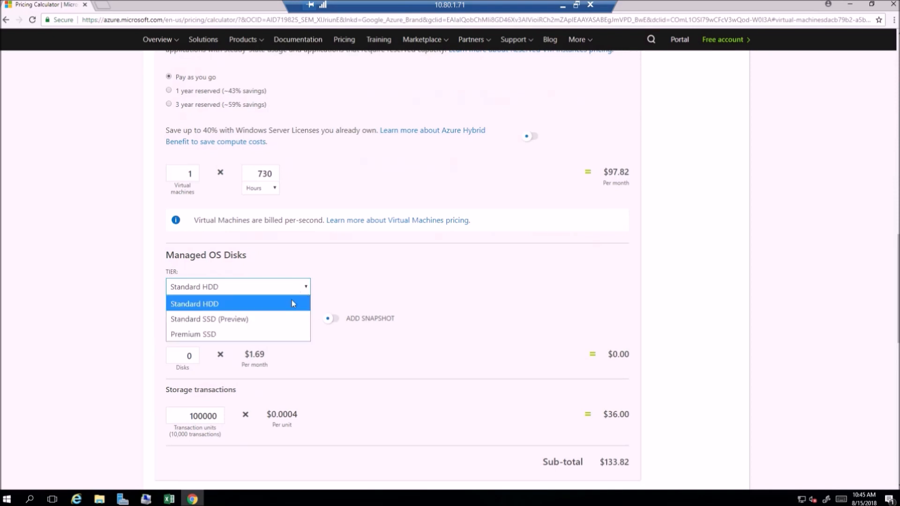
click(269, 333)
Step: Set the number of managed OS disks to 1
click(190, 359)
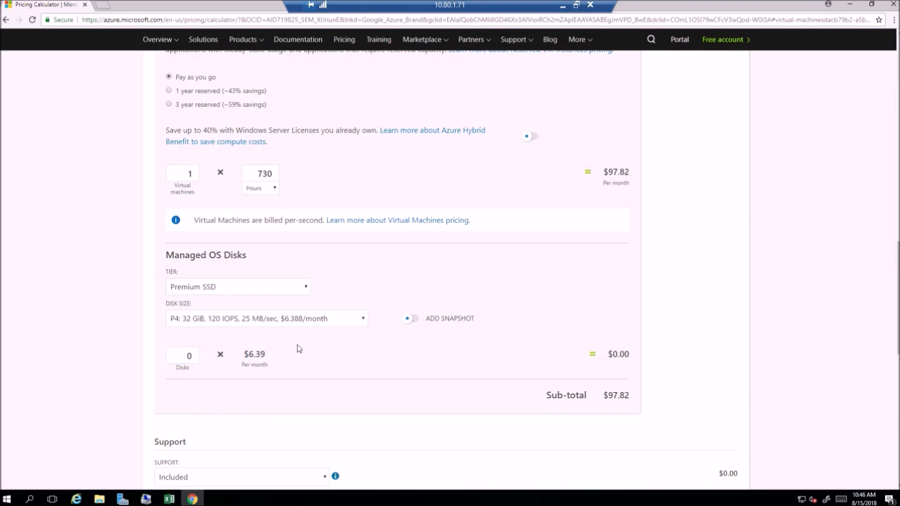
click(195, 353)
click(194, 353)
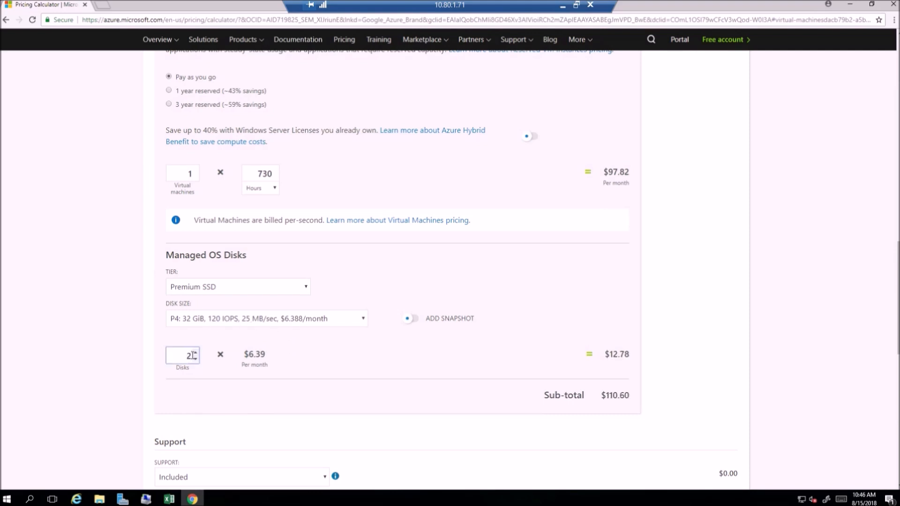
key(BackSpace)
text(1)
Step: Set the managed OS disk size to P10: 128 GiB, 500 IOPS, 100 MB/sec
drag(168, 257, 262, 254)
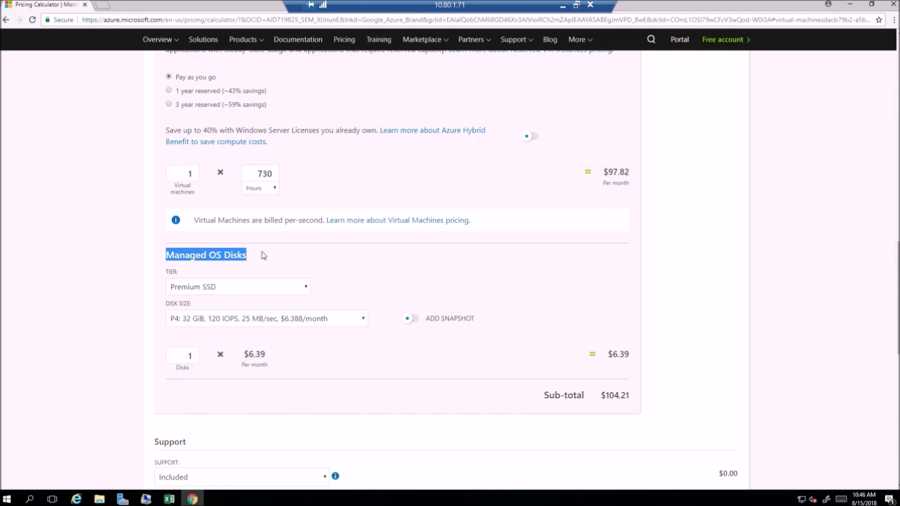
click(402, 338)
click(363, 321)
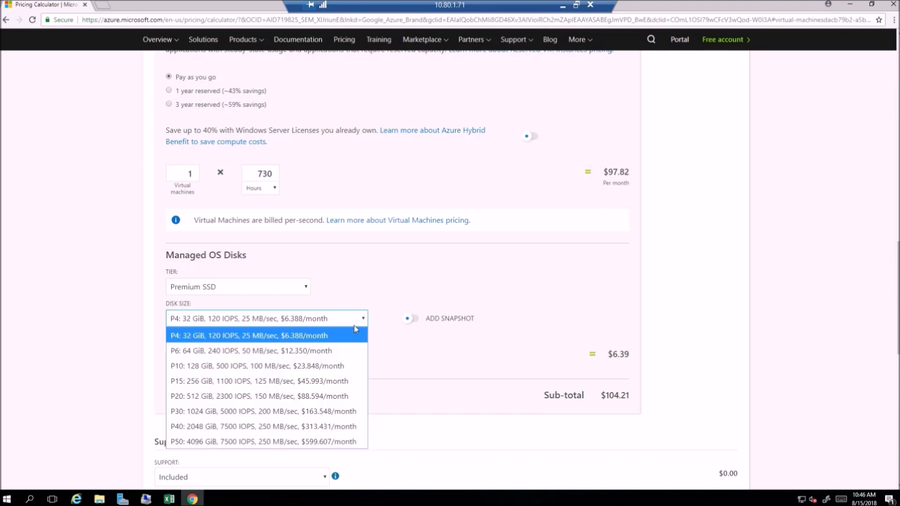
click(309, 366)
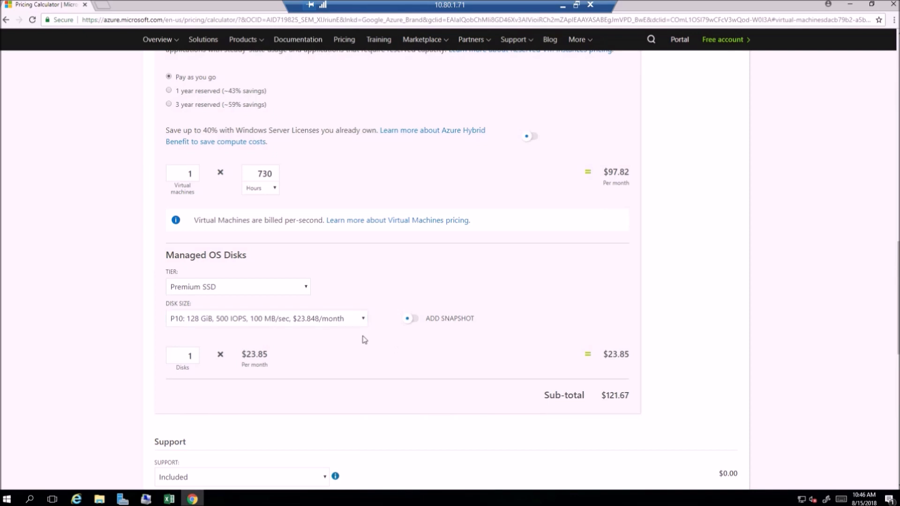
Step: Switch to Excel and examine the FCMAppDB disk sizes in the CurrentUtilization sheet
click(177, 499)
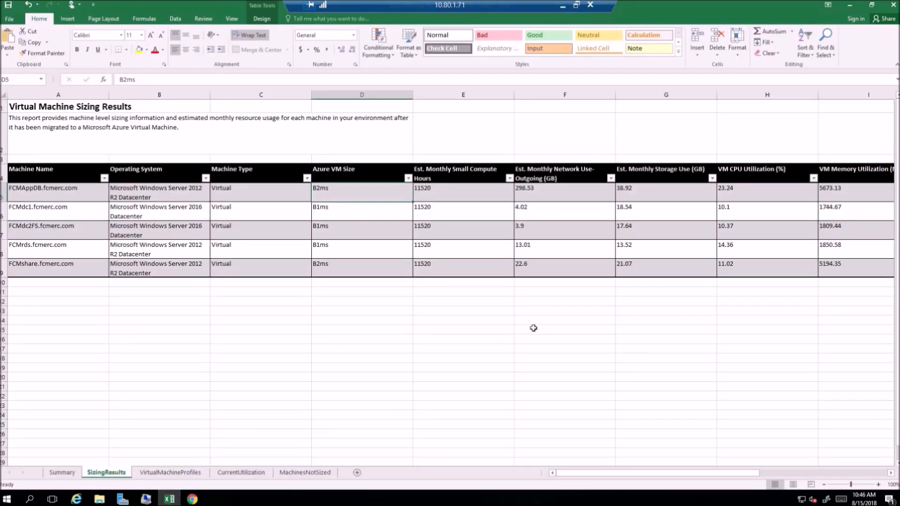
click(246, 473)
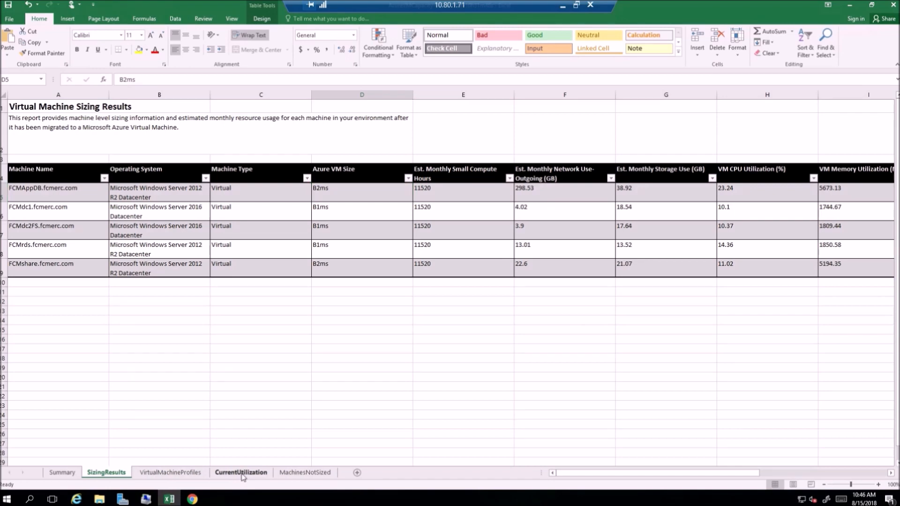
click(238, 324)
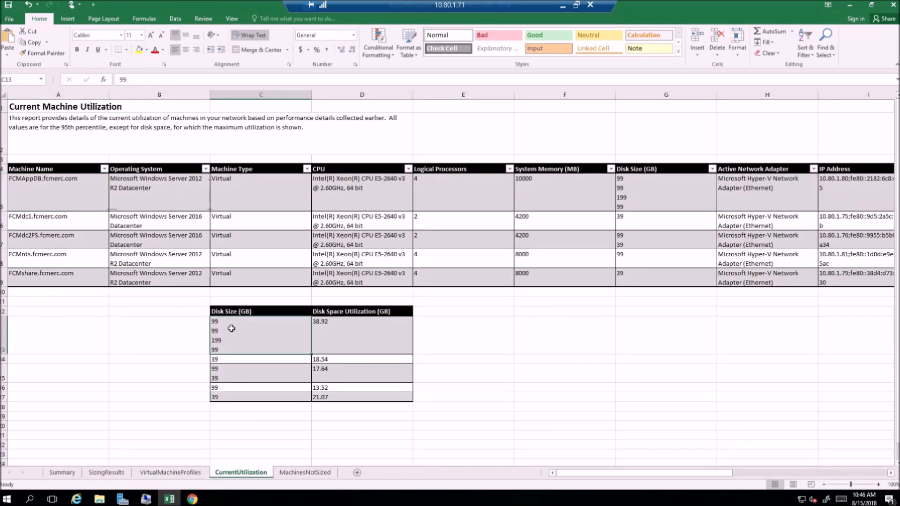
Step: Switch from Excel back to the Pricing Calculator and set the FCMAppDB virtual machine's region to East US
click(635, 199)
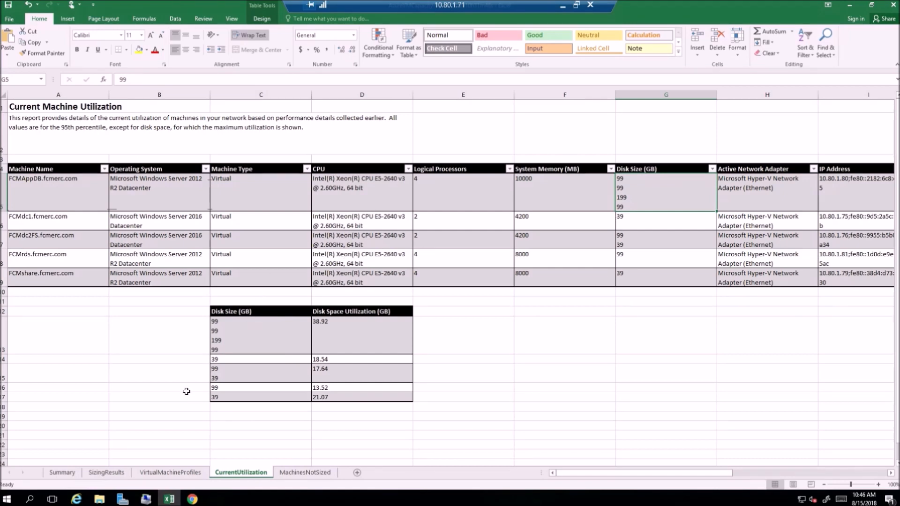
click(192, 499)
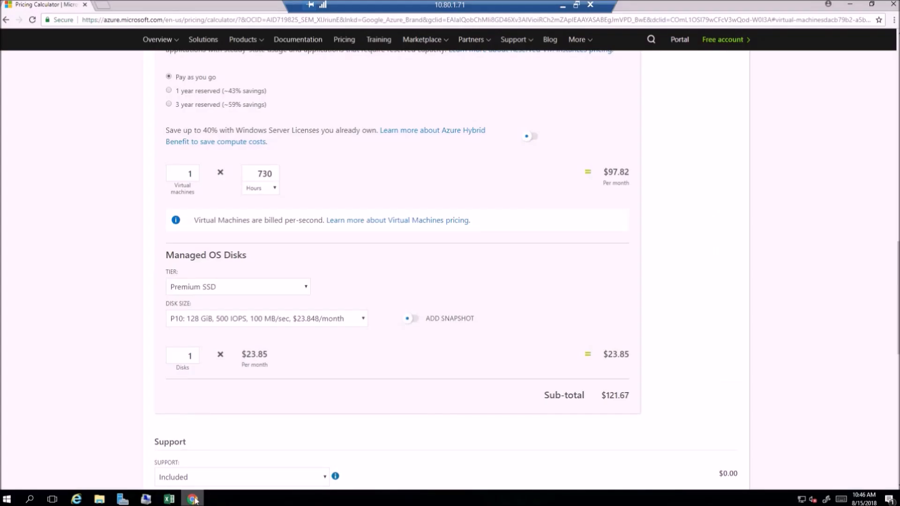
scroll(392, 334, up, 8)
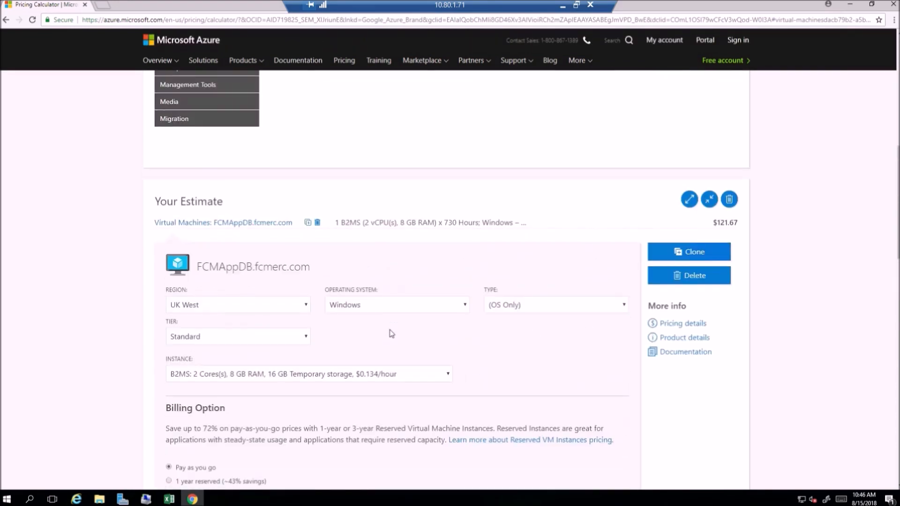
click(304, 307)
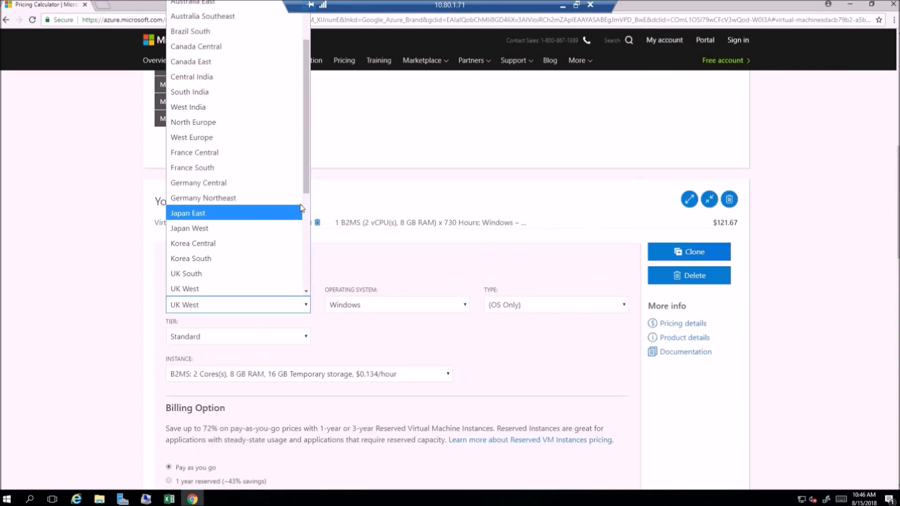
drag(308, 188, 304, 214)
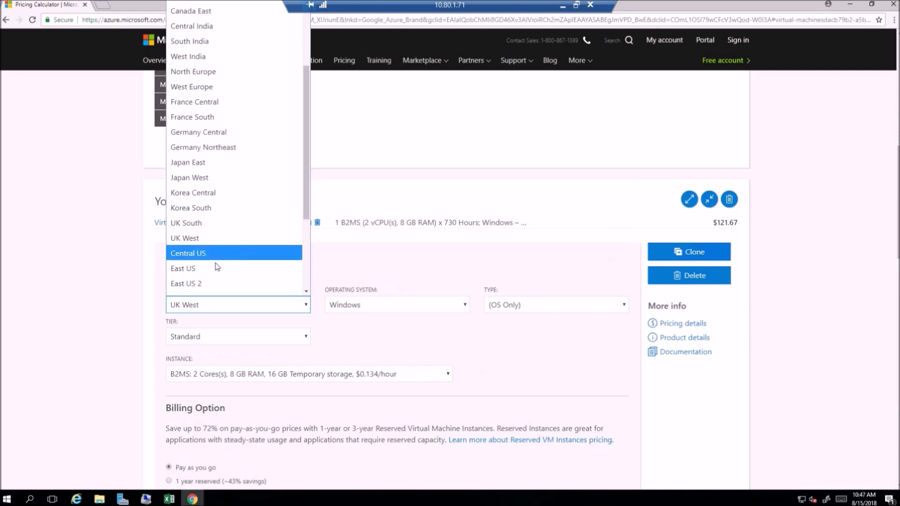
click(213, 270)
click(312, 200)
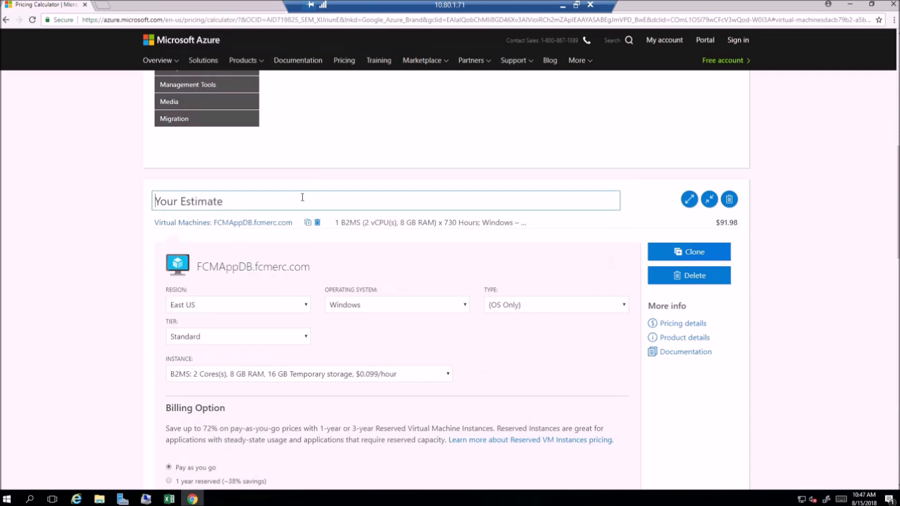
Step: Add a Storage product to the estimate and go to its settings
scroll(302, 197, up, 8)
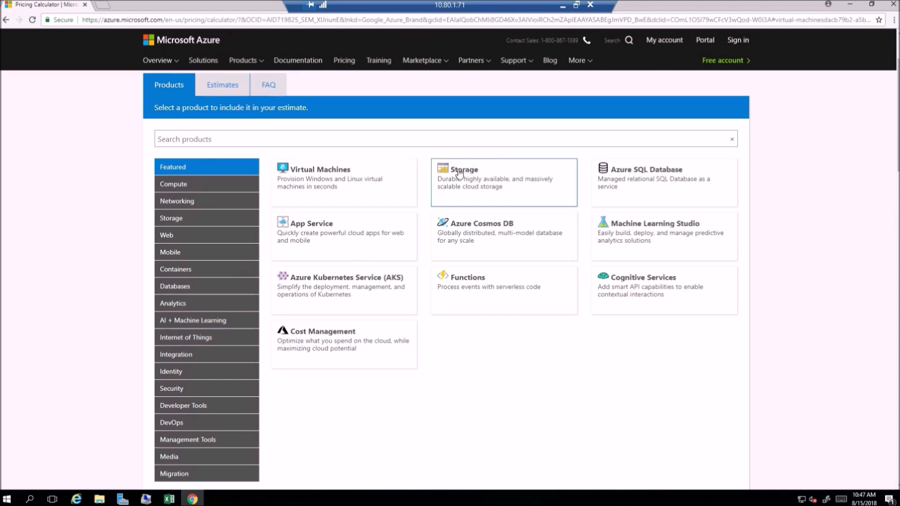
click(459, 174)
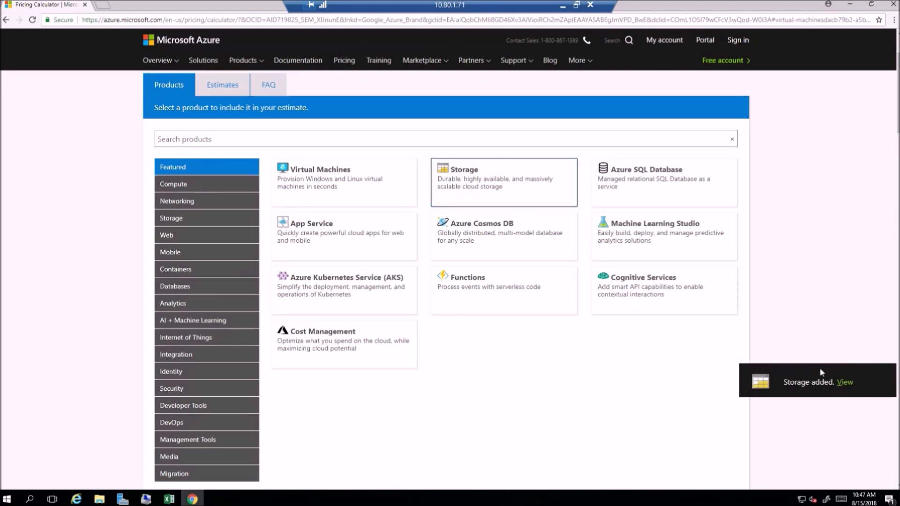
click(844, 382)
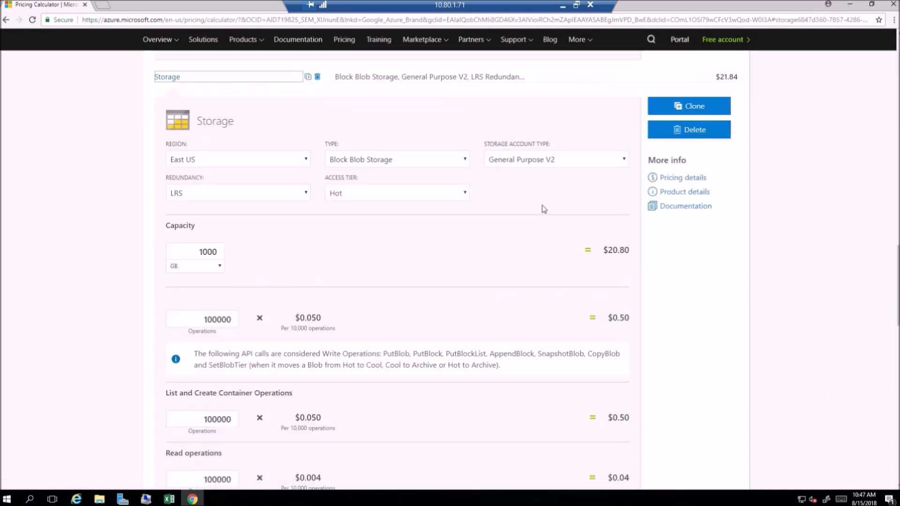
Step: Configure the new storage item as Managed Disks with the Premium SSD tier
click(465, 161)
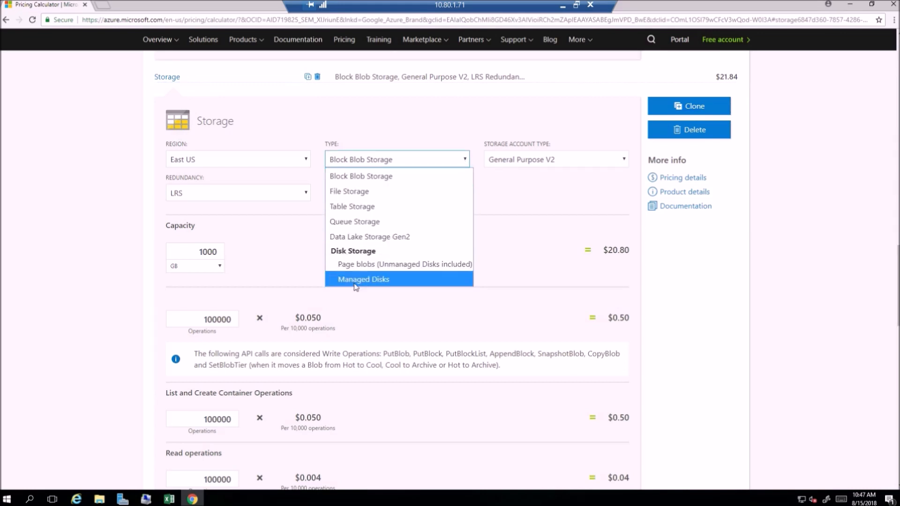
click(380, 280)
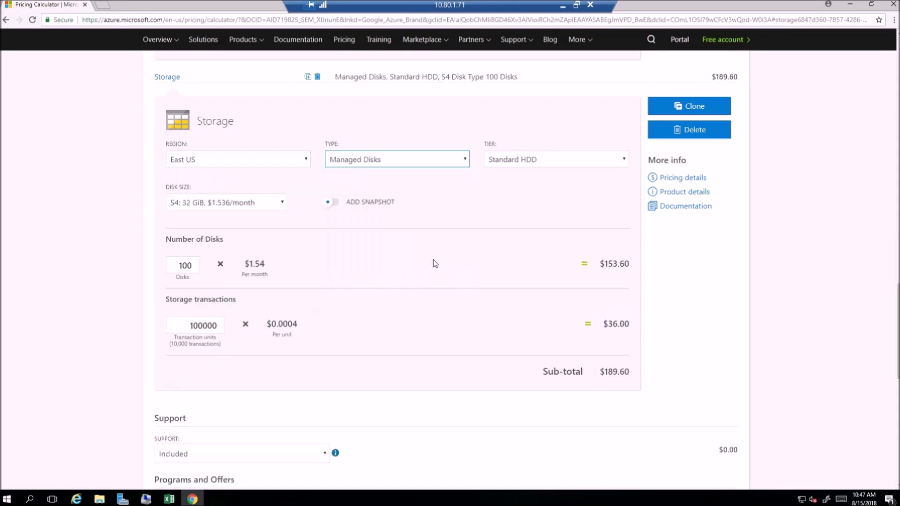
click(625, 162)
click(581, 210)
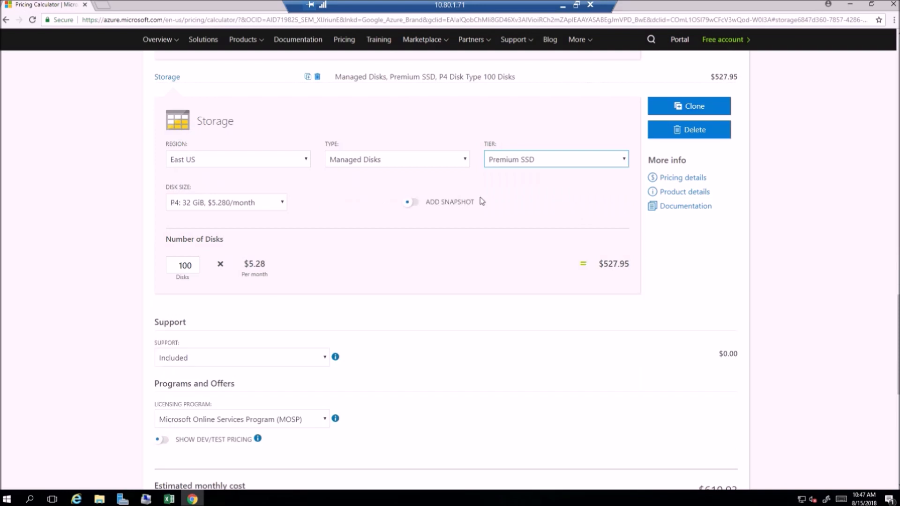
Step: Check the FCMAppDB disk sizes in Excel and set the storage item's disk size to P10: 128 GiB
click(282, 203)
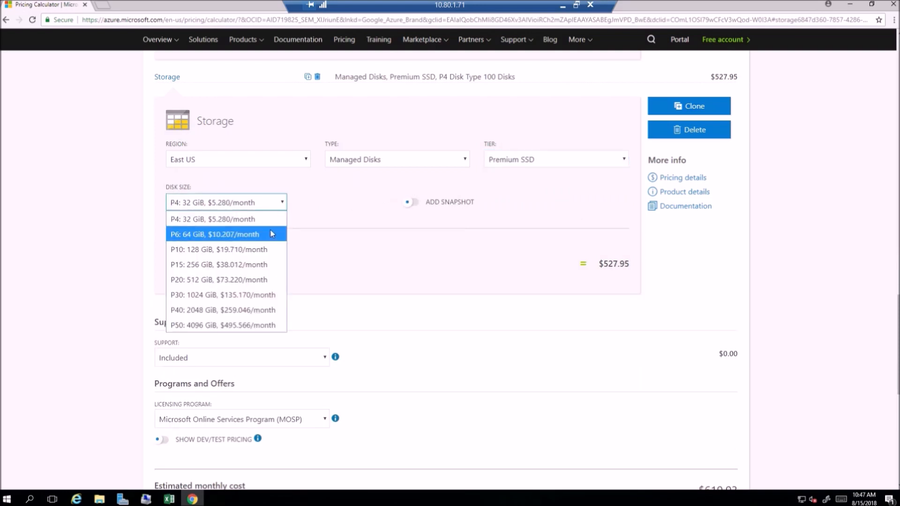
click(307, 205)
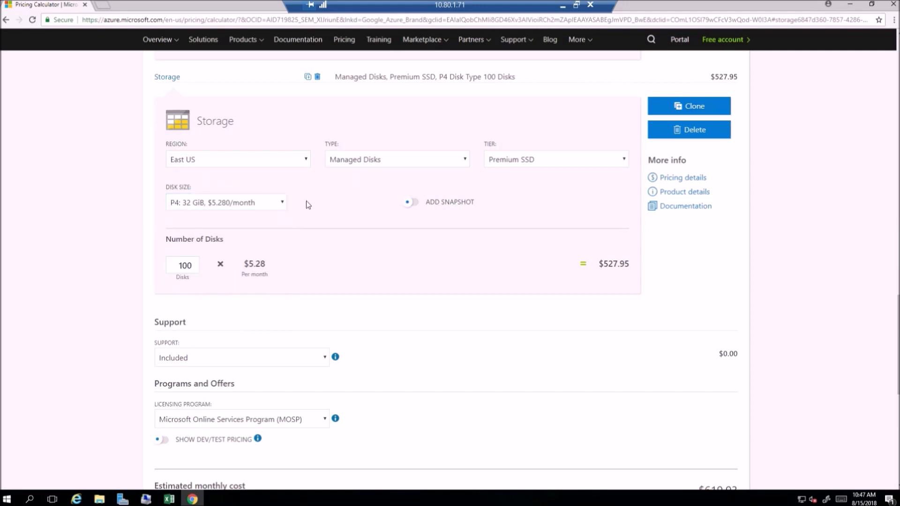
key(alt+Tab)
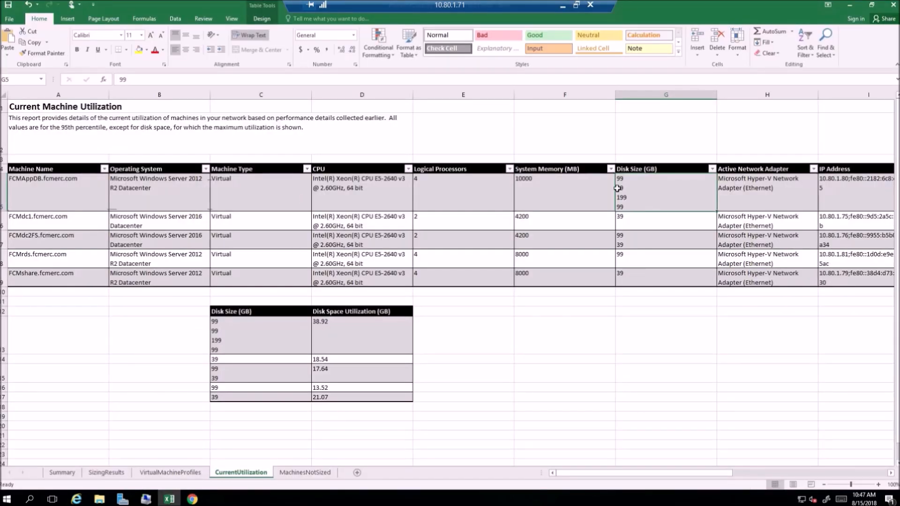
key(alt+Tab)
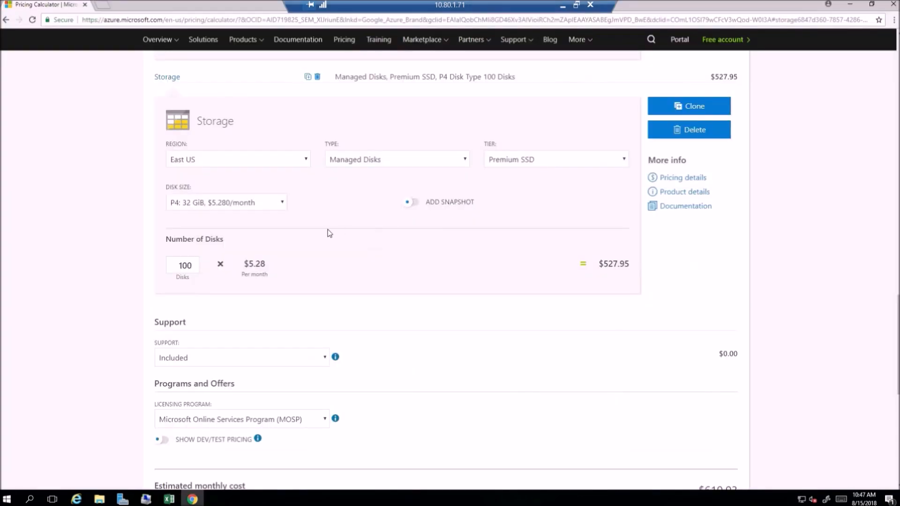
click(282, 204)
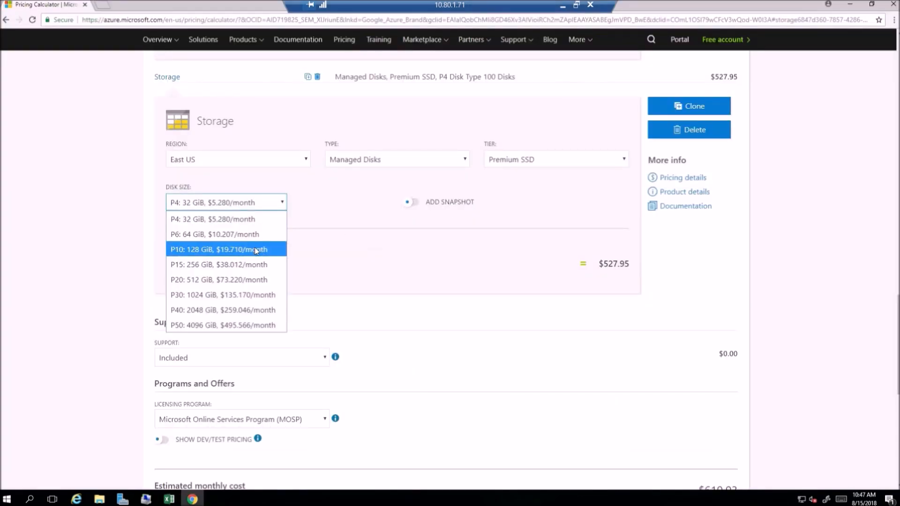
click(257, 251)
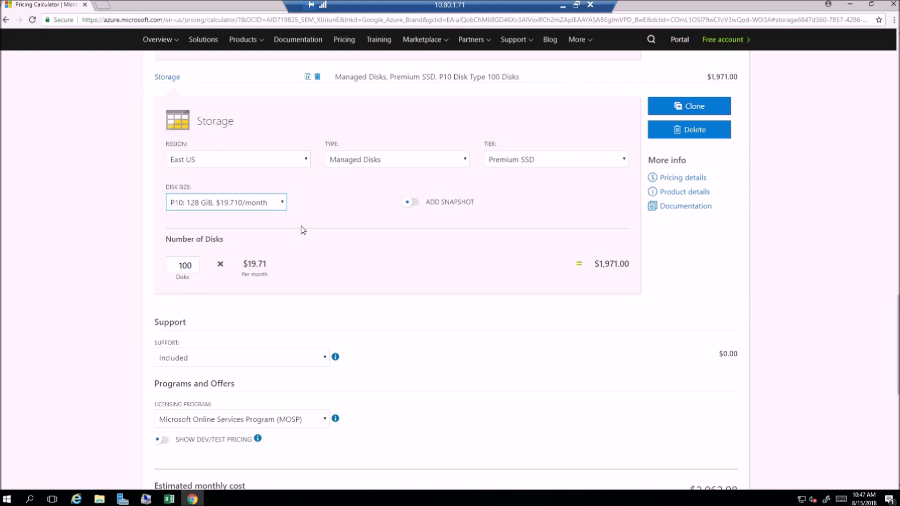
Step: Check in Excel how many FCMAppDB data disks match this size and set the storage item's number of disks to 2
key(alt+Tab)
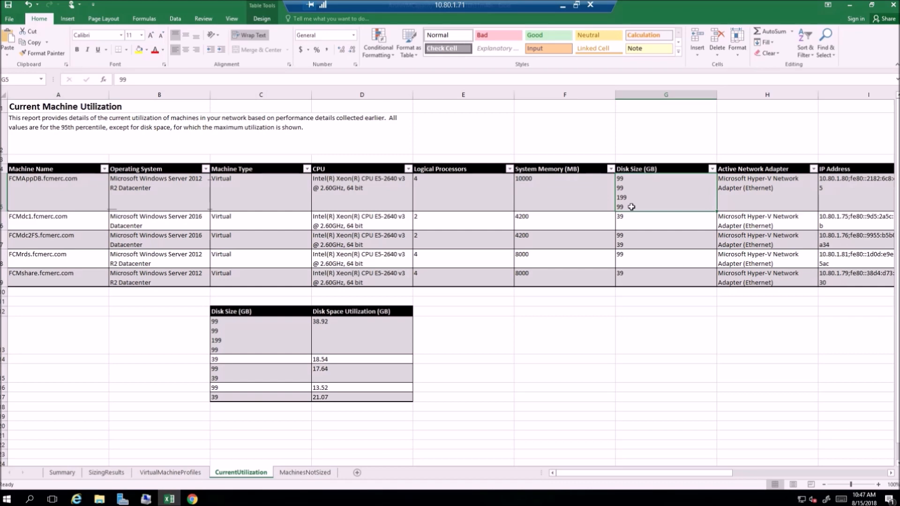
key(alt+Tab)
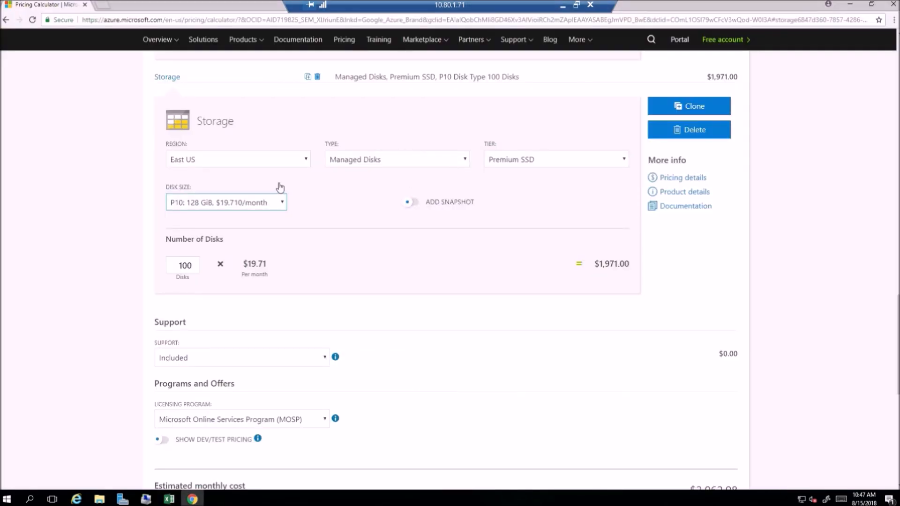
click(192, 264)
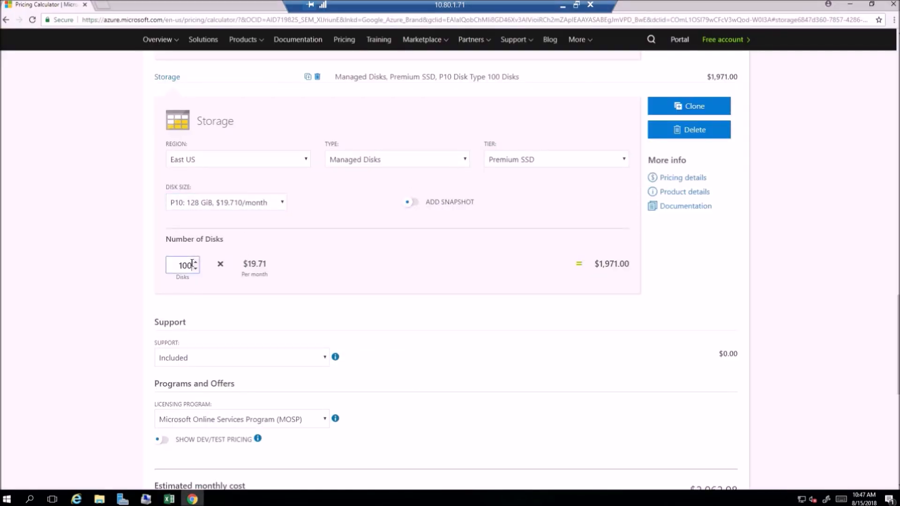
drag(192, 264, 160, 270)
text(2)
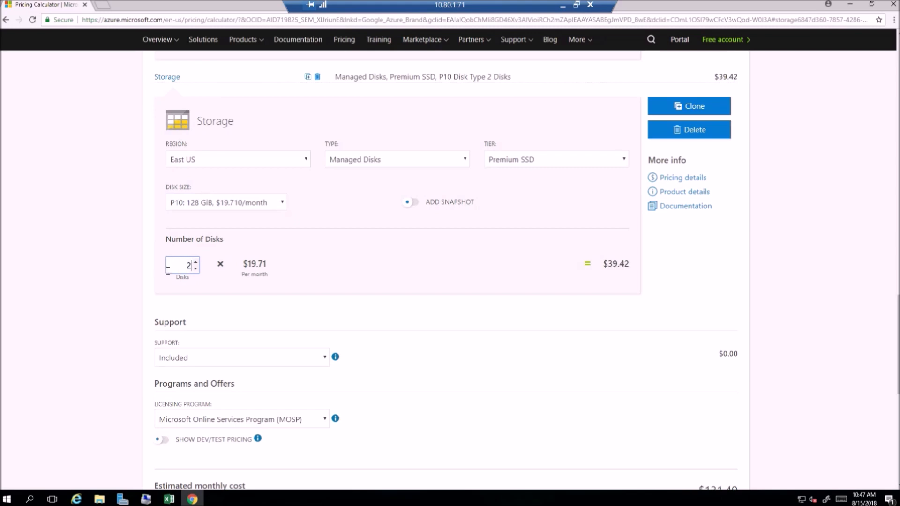
click(378, 308)
Step: Name the storage item "FCMAppDB.fcmerc.com - Datadisk 2 and 4"
text(FCMAppDB.fcmerc.com)
text(- Data)
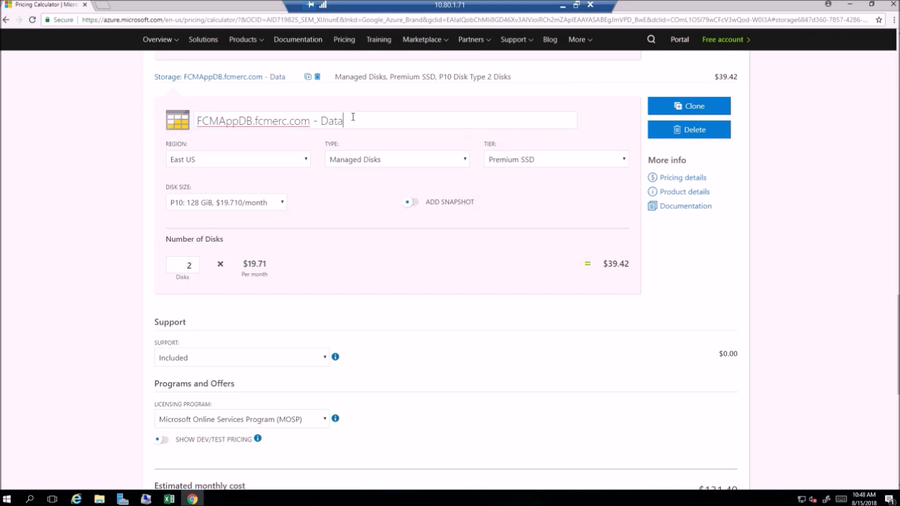
text(disk)
click(436, 315)
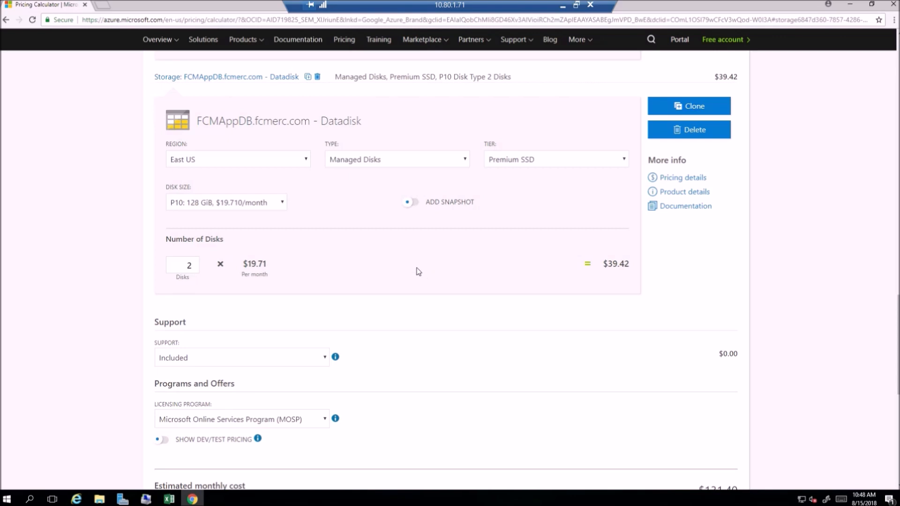
click(388, 121)
text(2)
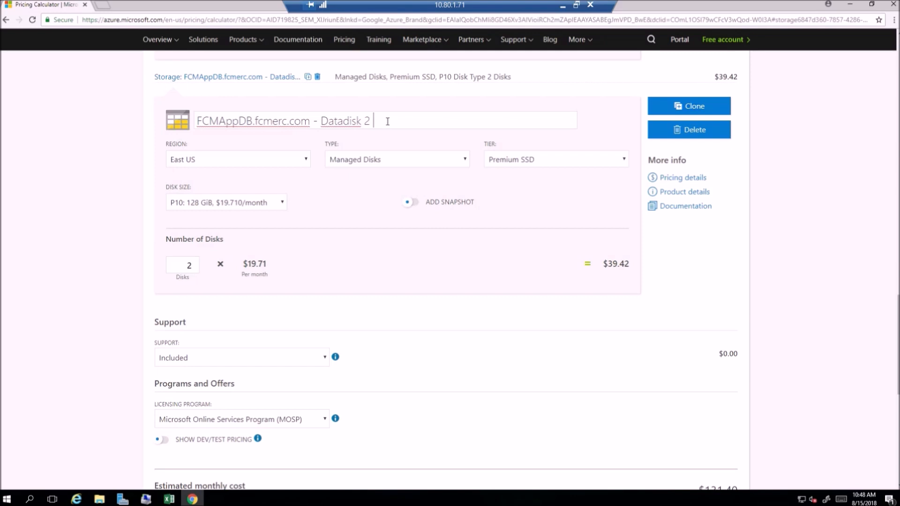
text( and 4)
click(422, 256)
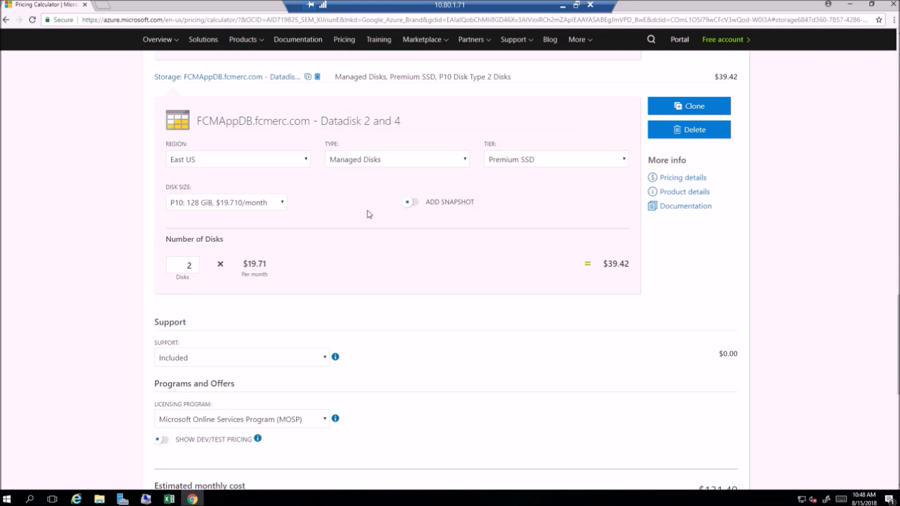
Step: Review the remaining FCMAppDB disk in Excel, and add a second Storage product to the estimate in the Pricing Calculator
key(alt+Tab)
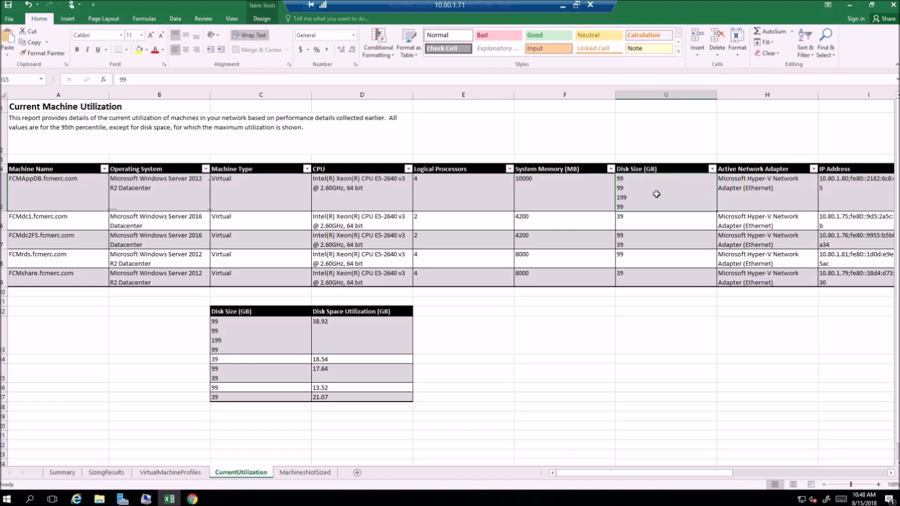
key(alt+Tab)
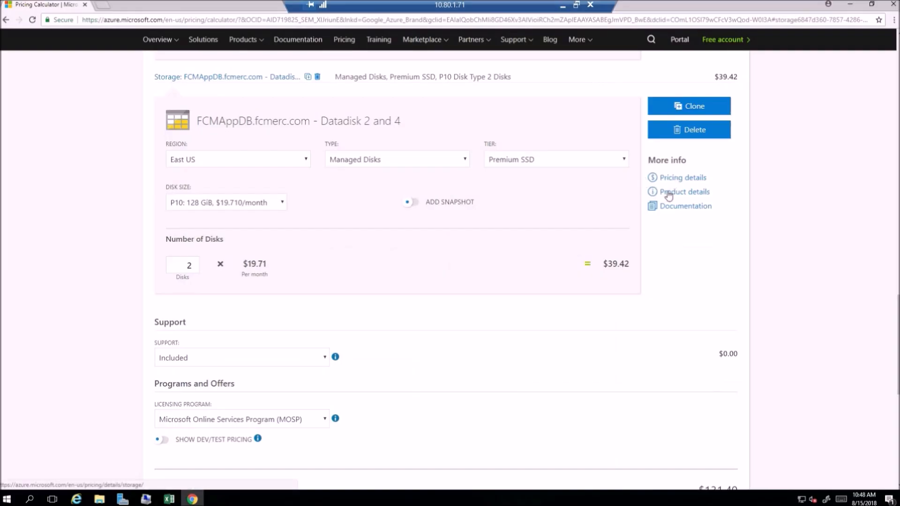
scroll(653, 201, up, 5)
scroll(638, 197, up, 15)
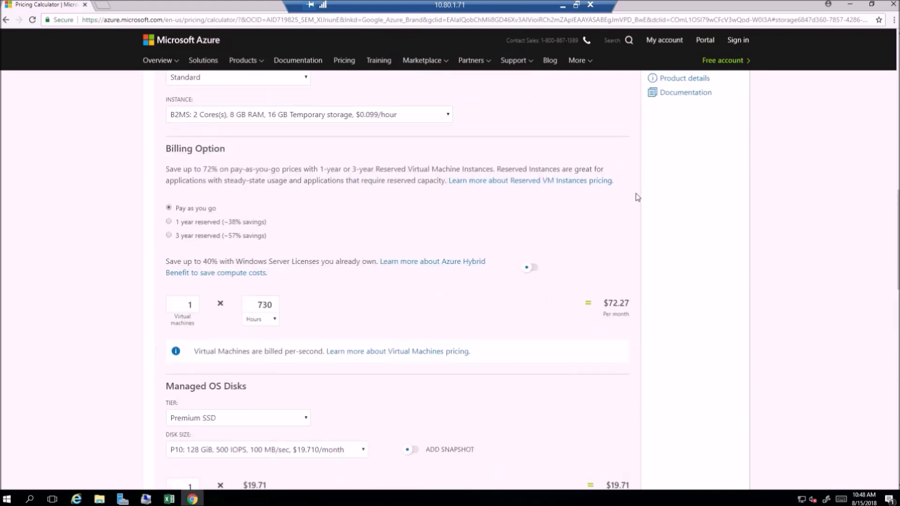
scroll(615, 186, up, 3)
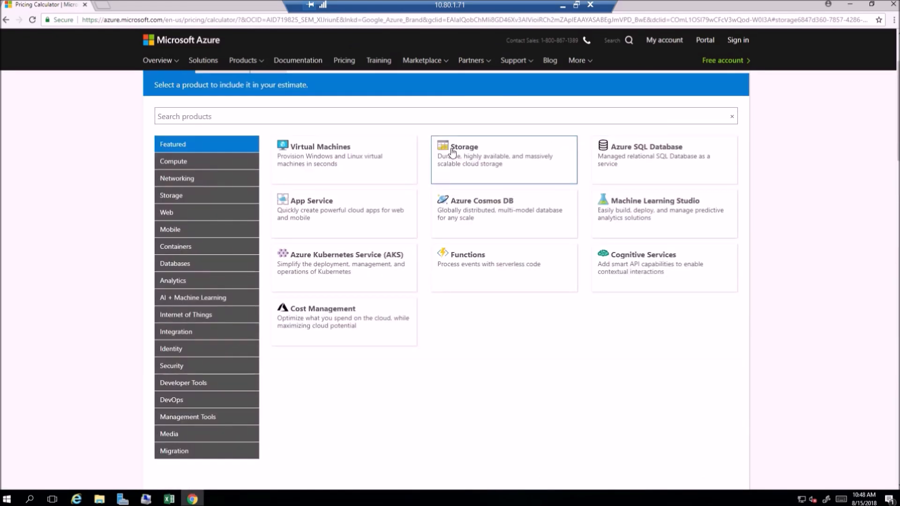
click(450, 153)
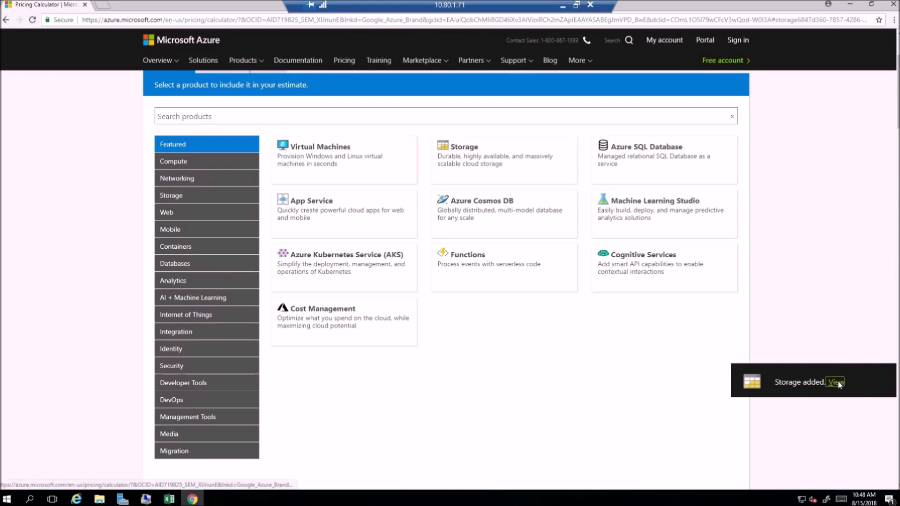
click(851, 383)
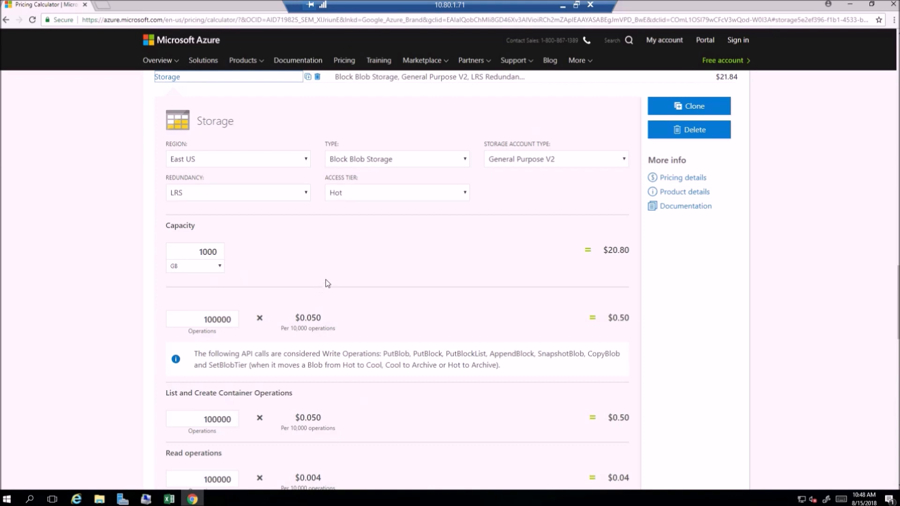
Step: Name the second storage item "FCMAppDB.fcmerc.com - Datadisk 3"
scroll(328, 262, up, 2)
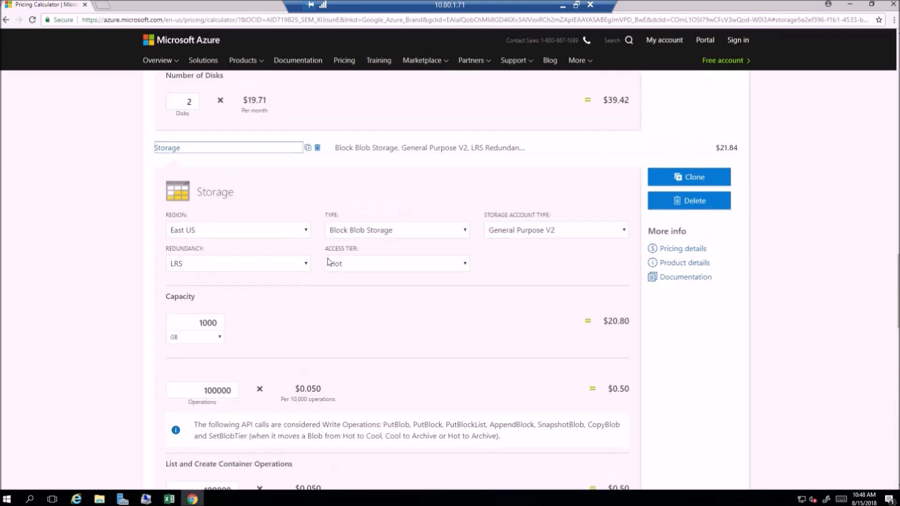
click(268, 207)
text(FCMAppDB.fcmerc.com)
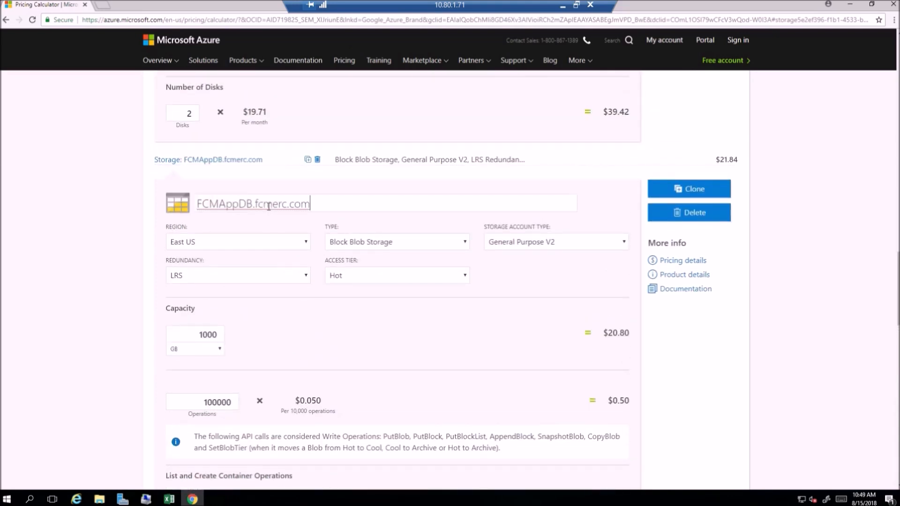
text(- Datadisk 3)
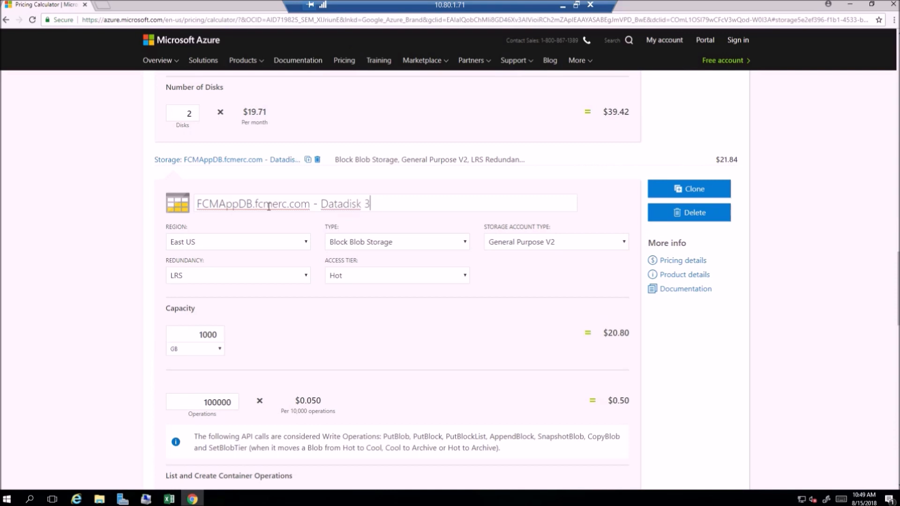
Step: Set the FCMAppDB Datadisk 3 storage item's type to Managed Disks and its tier to Premium SSD
click(463, 244)
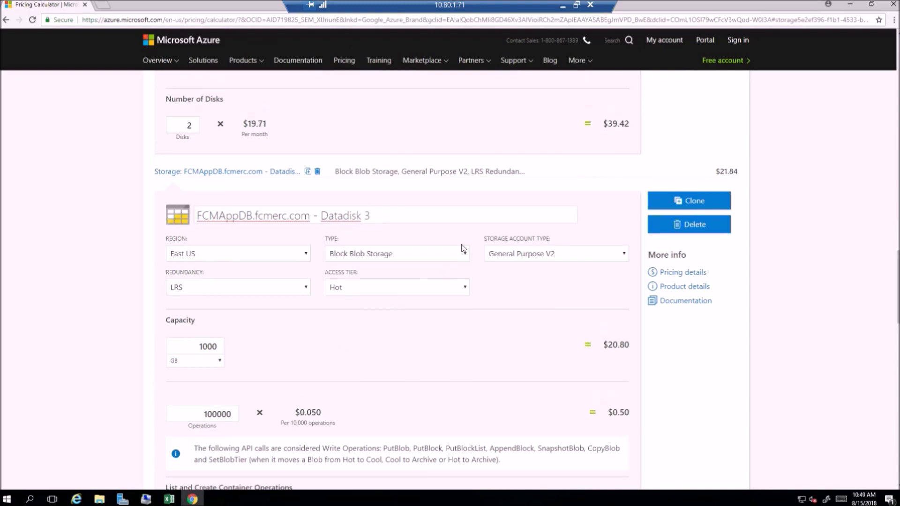
click(463, 253)
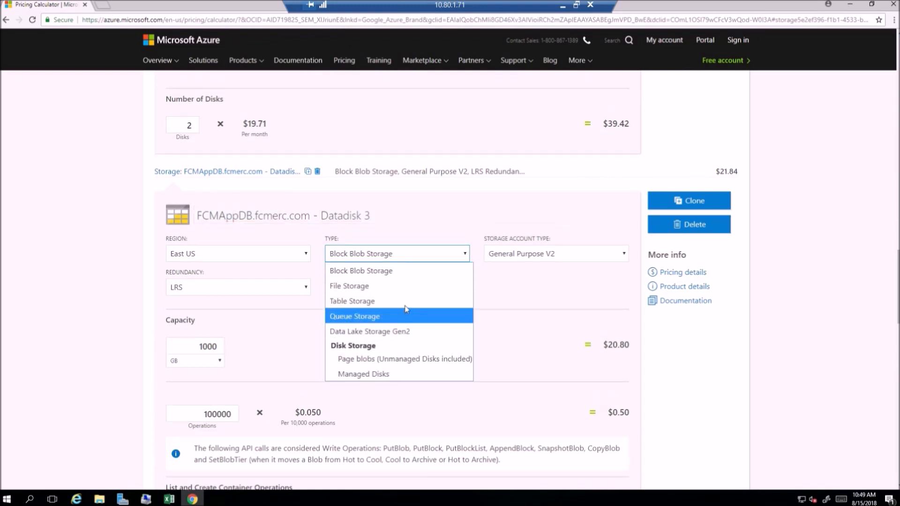
click(371, 373)
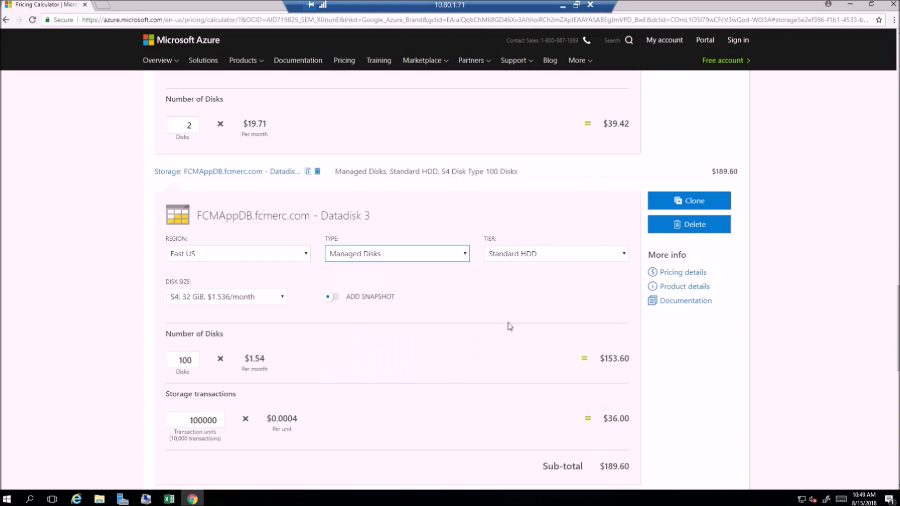
click(623, 254)
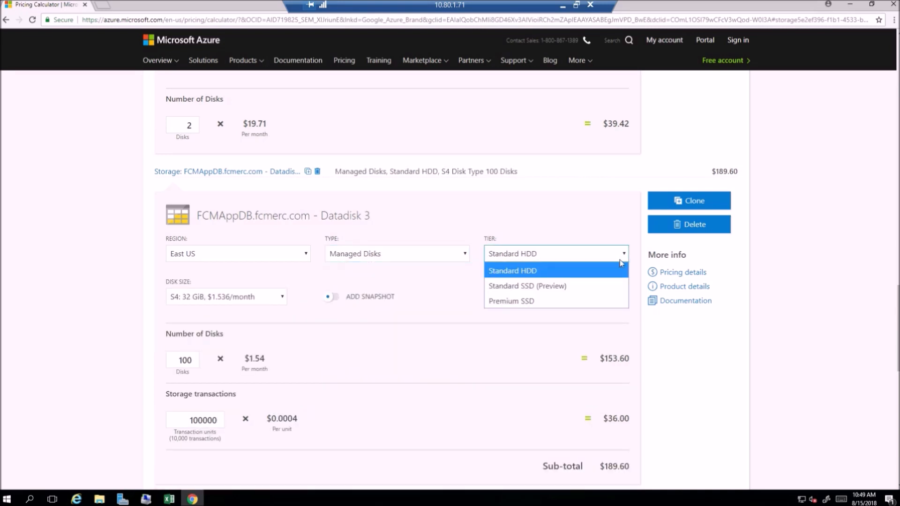
click(584, 306)
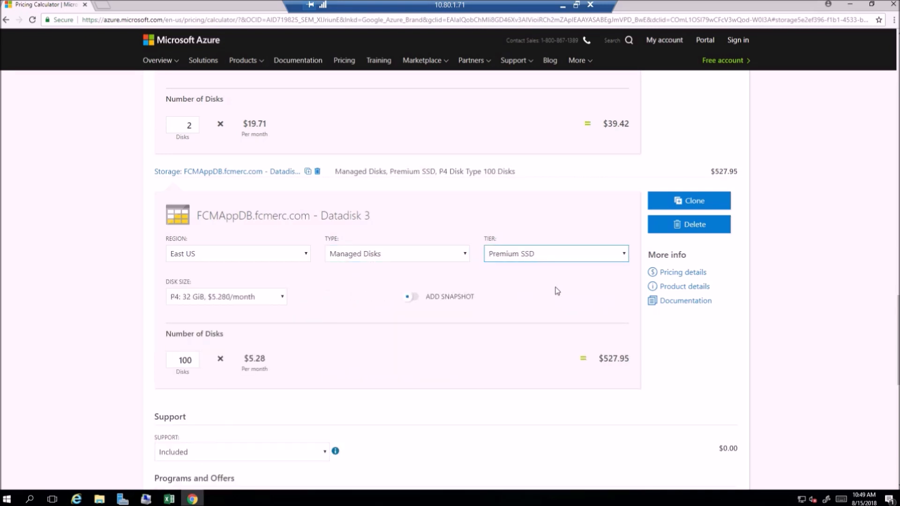
Step: Set the Datadisk 3 item's disk size to P15: 256 GiB and its number of disks to 1
click(282, 300)
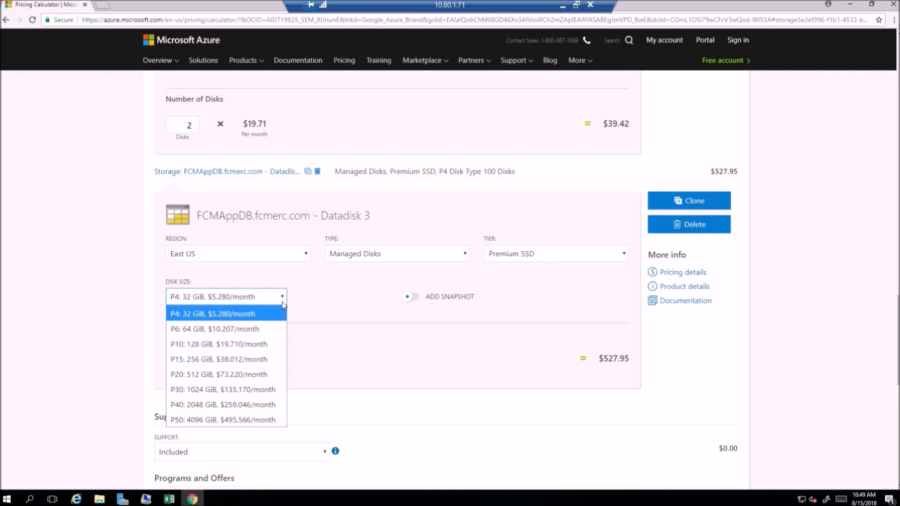
click(242, 360)
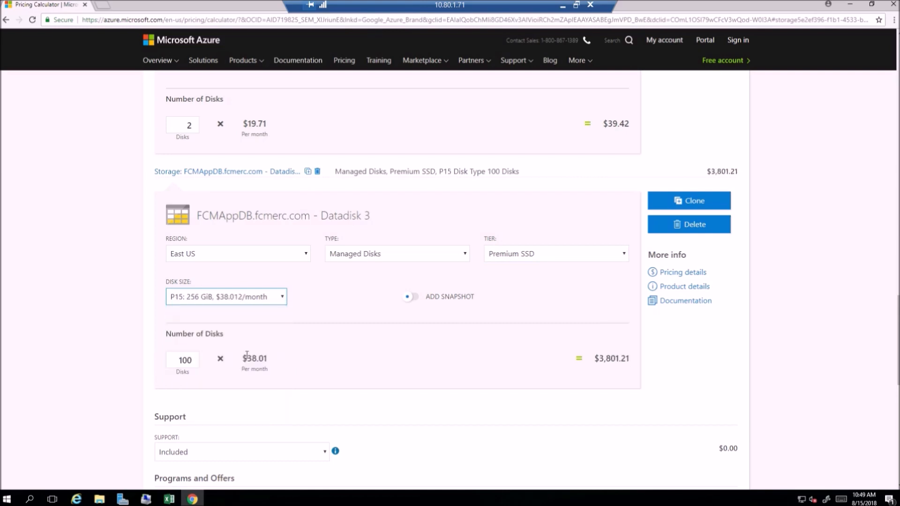
click(190, 359)
drag(190, 360, 142, 356)
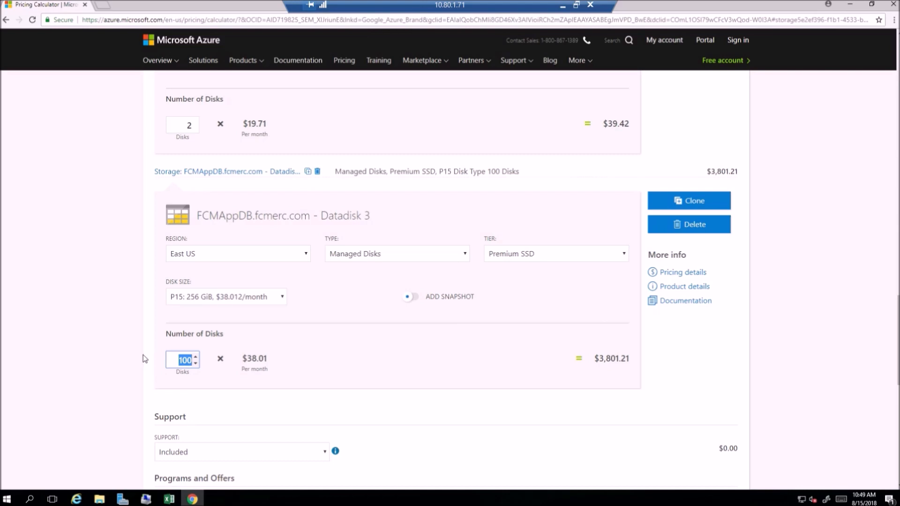
text(1)
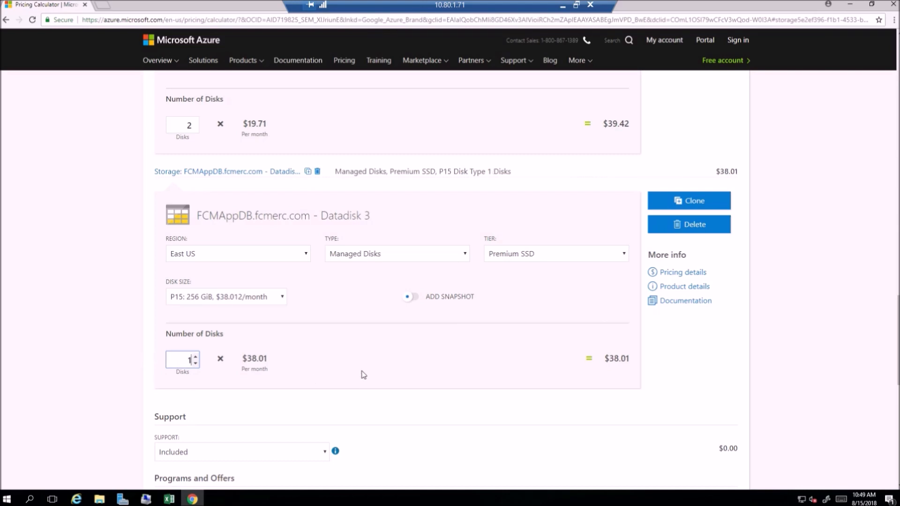
click(374, 369)
Step: Switch to the Excel report and copy the machine name FCMrds.fcmerc.com from the Current Machine Utilization table
click(169, 499)
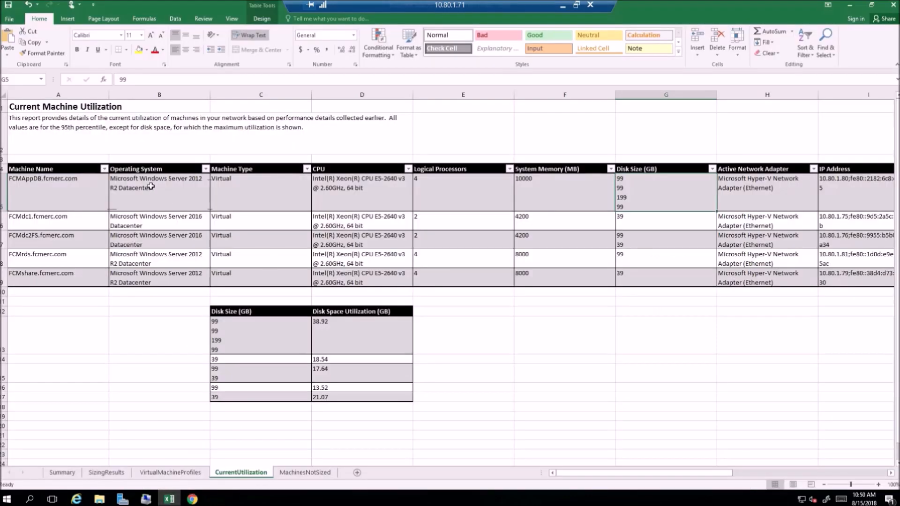
click(74, 222)
click(51, 240)
click(49, 256)
drag(126, 267, 89, 260)
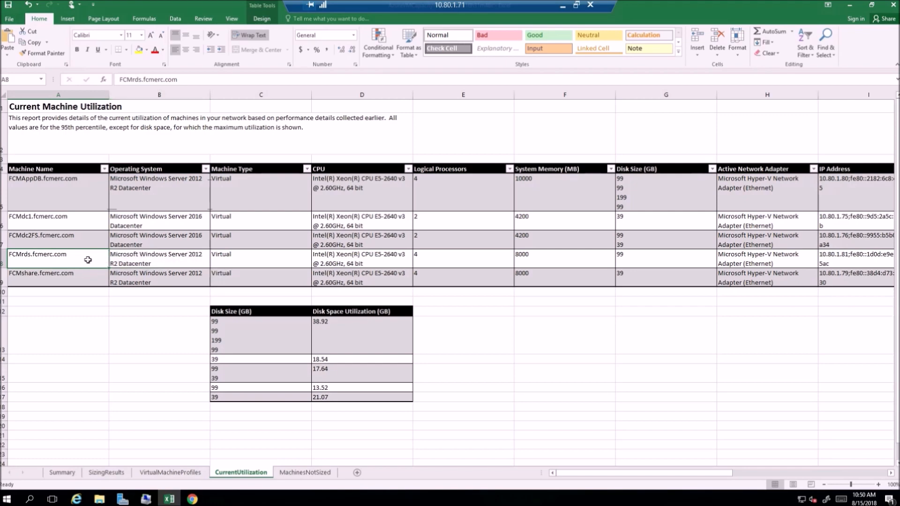
click(145, 79)
double_click(144, 79)
right_click(143, 78)
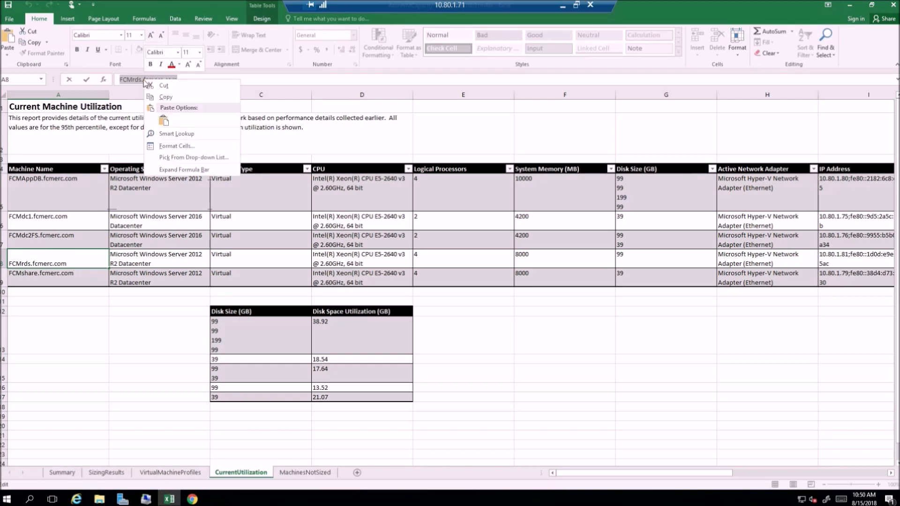
click(159, 96)
Step: Switch back to the Pricing Calculator, add another Virtual Machines product to the estimate, and name it with the copied FCMrds.fcmerc.com
key(alt+Tab)
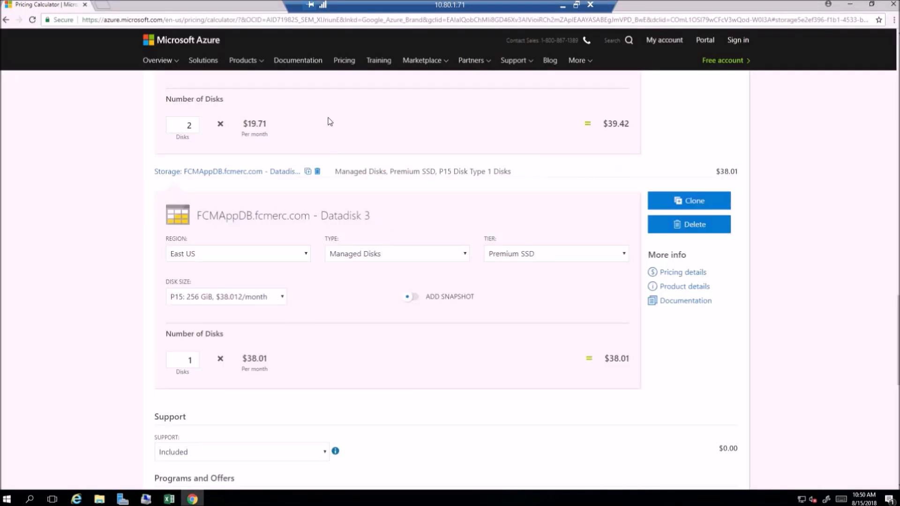
scroll(347, 150, up, 3)
scroll(347, 150, up, 10)
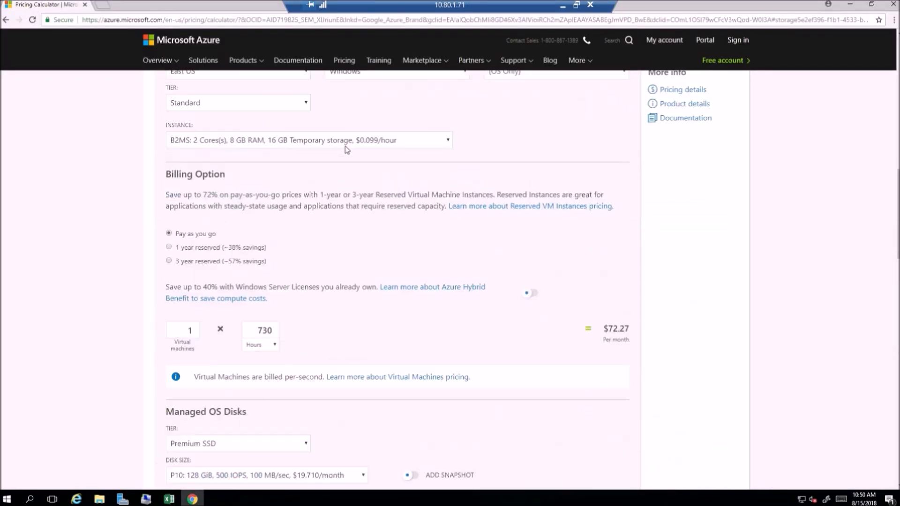
scroll(345, 146, up, 10)
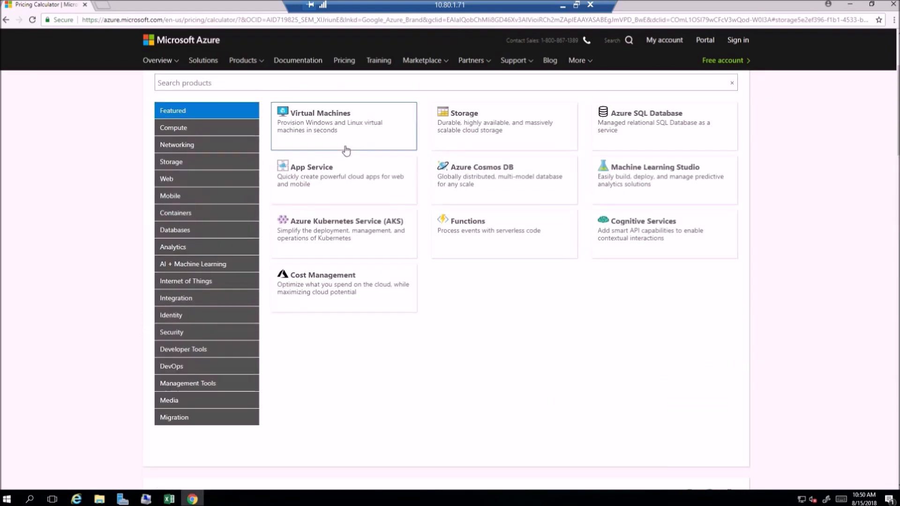
click(329, 124)
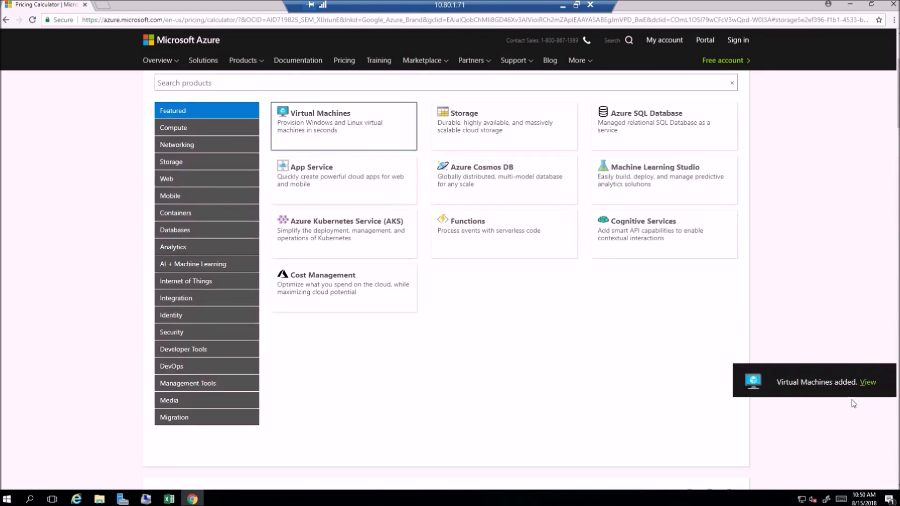
click(865, 383)
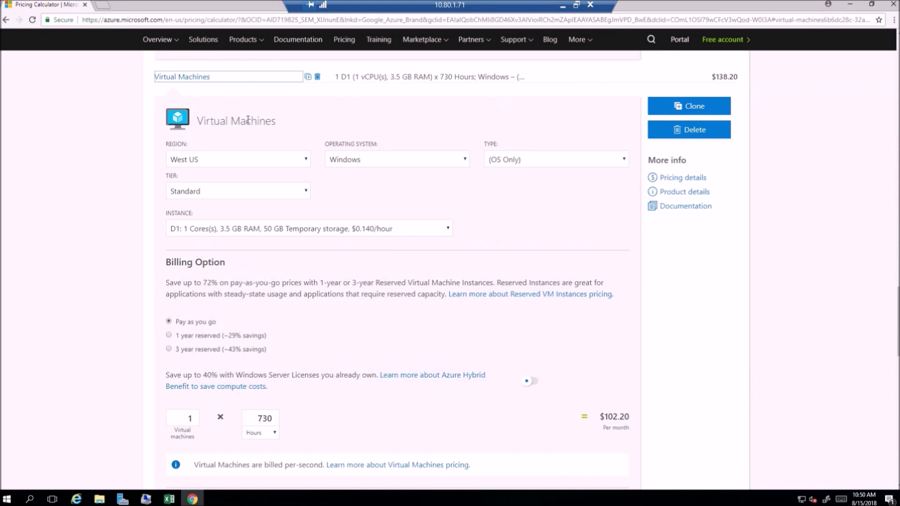
click(264, 123)
key(ctrl+v)
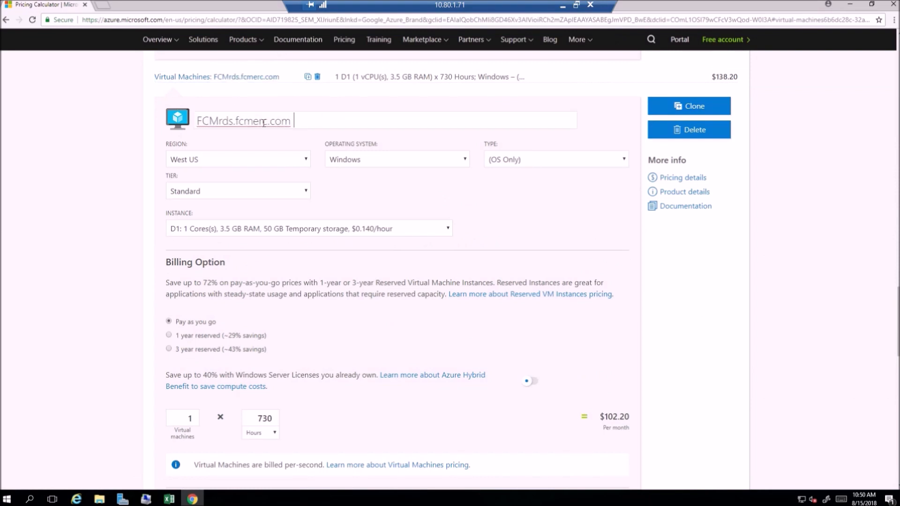
Step: Set the FCMrds virtual machine's region to East US and keep Windows as its operating system
click(301, 161)
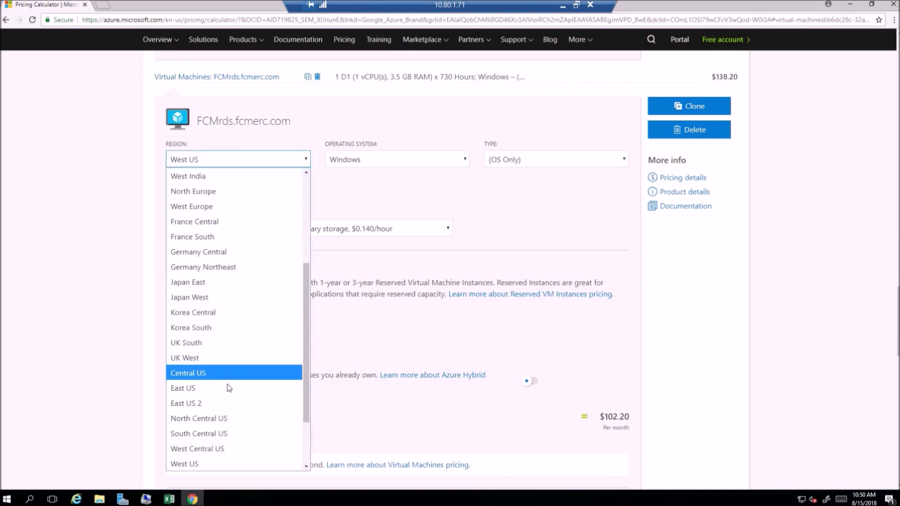
click(230, 389)
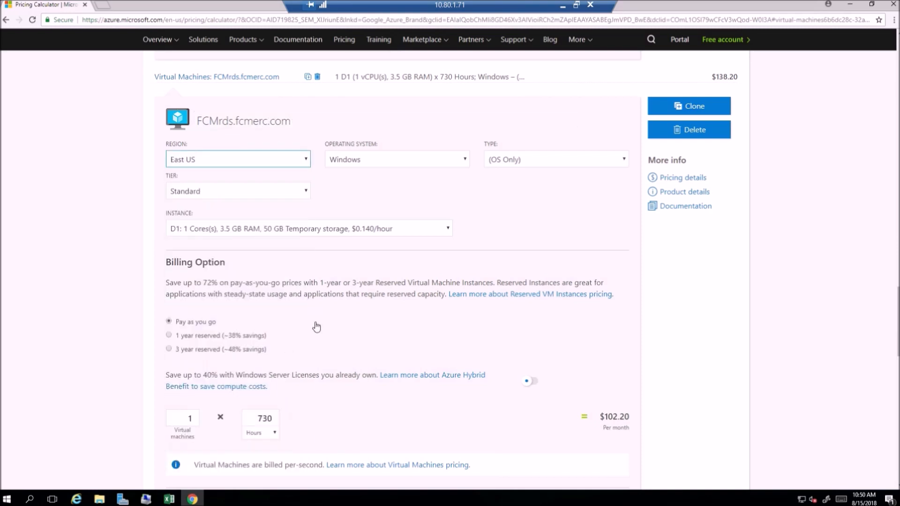
click(465, 160)
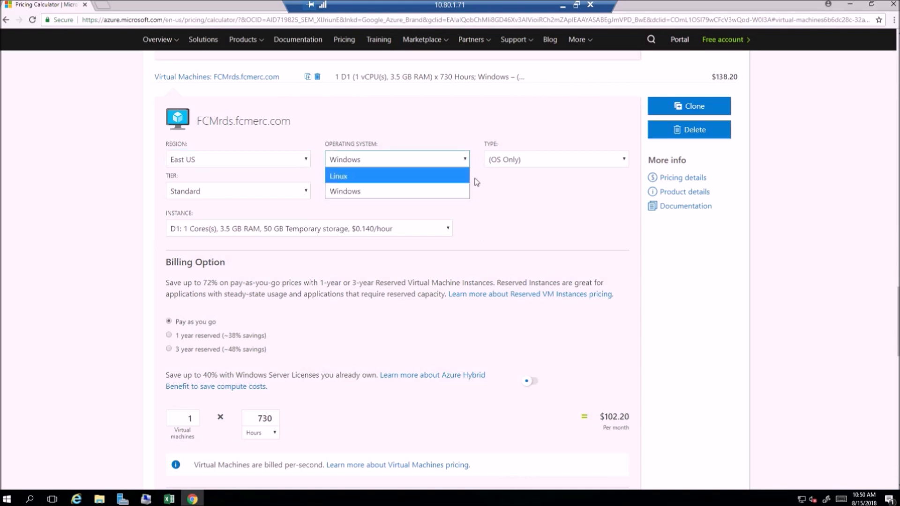
click(480, 184)
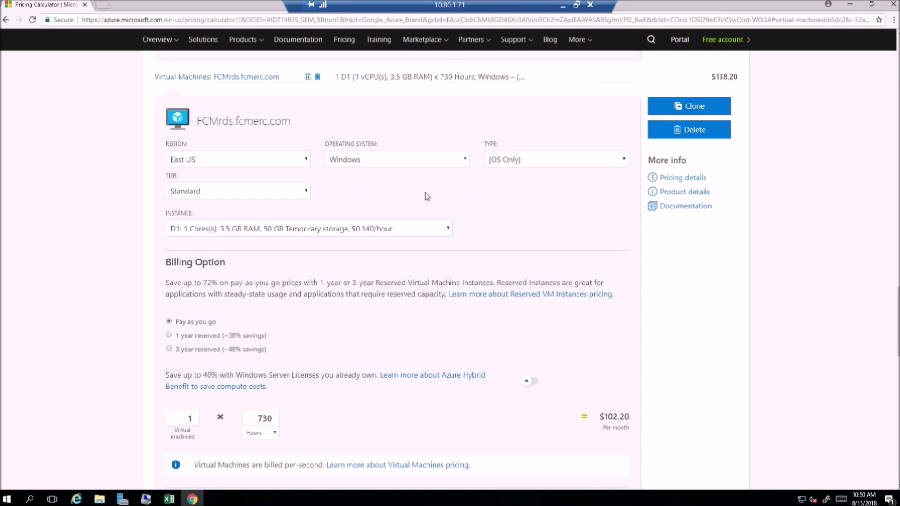
Step: Change the FCMAppDB.fcmerc.com virtual machine's type to SQL Server with the SQL Standard license
scroll(419, 191, up, 1)
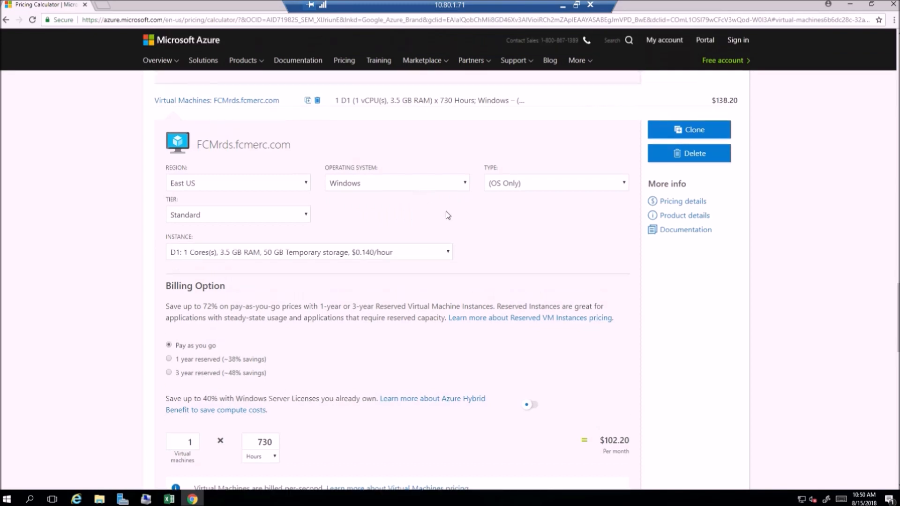
scroll(435, 206, up, 7)
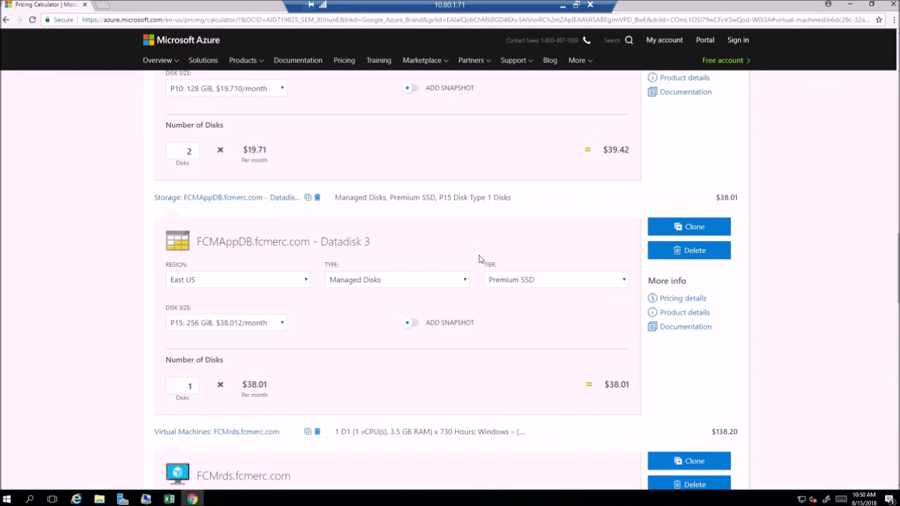
scroll(484, 252, up, 12)
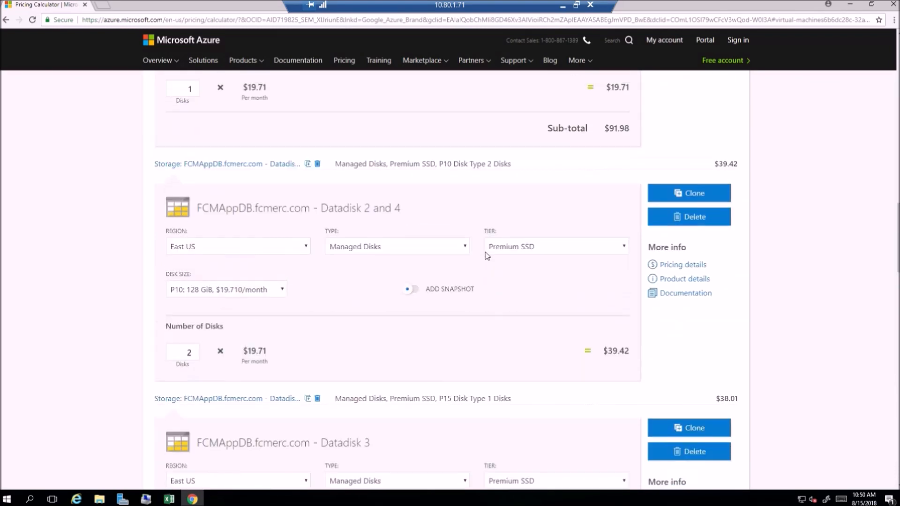
scroll(485, 253, up, 8)
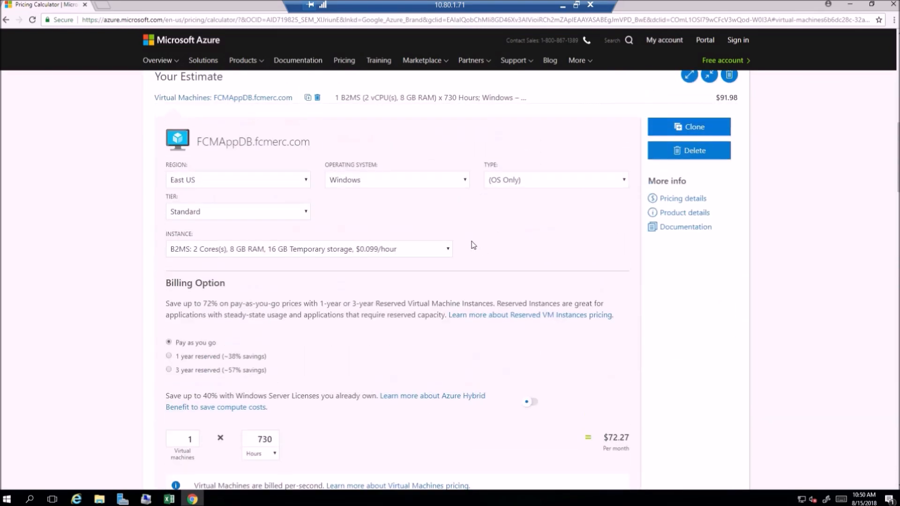
scroll(494, 244, down, 2)
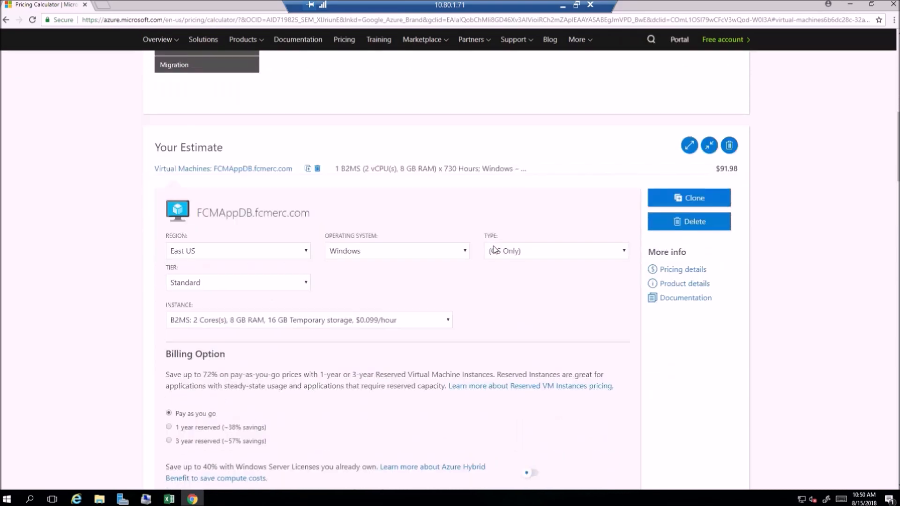
click(625, 255)
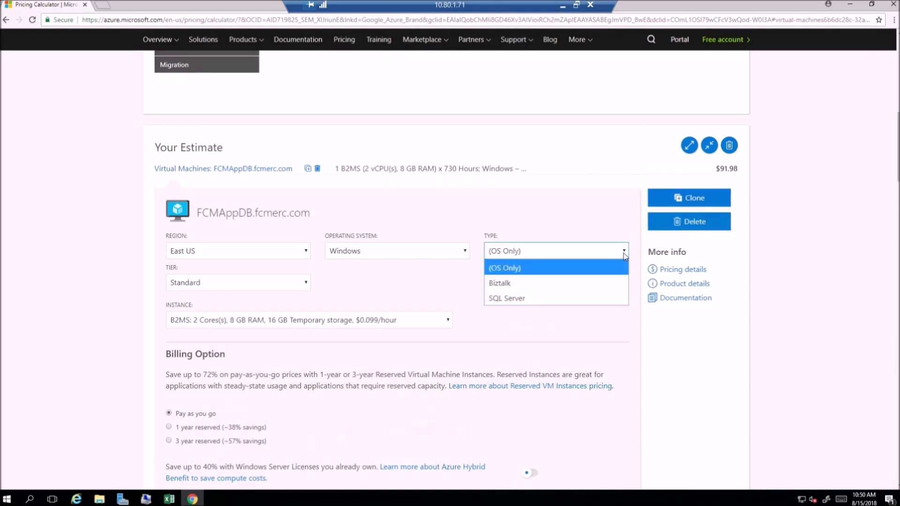
click(575, 300)
click(468, 284)
click(439, 320)
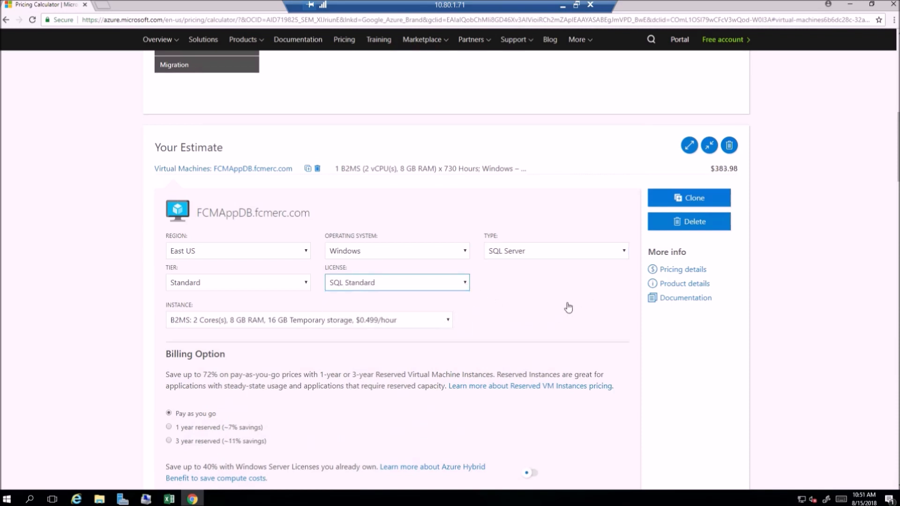
Step: Review FCMAppDB's virtual machine and data disk costs, and return to the FCMrds.fcmerc.com virtual machine's settings
scroll(568, 304, down, 1)
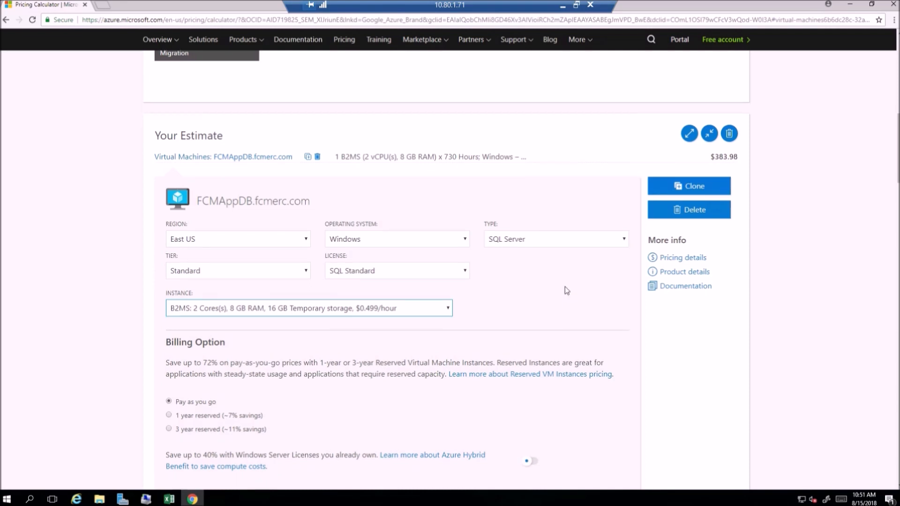
scroll(540, 282, down, 1)
scroll(540, 283, down, 6)
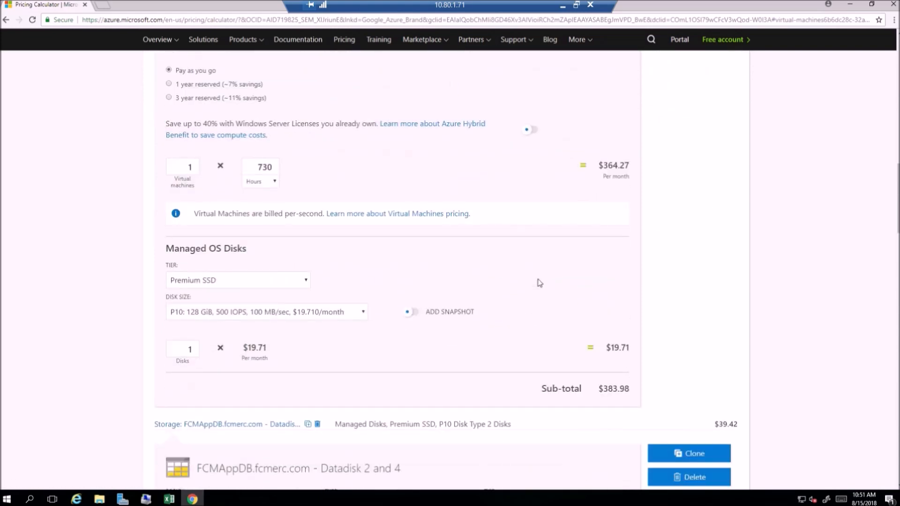
scroll(528, 282, down, 3)
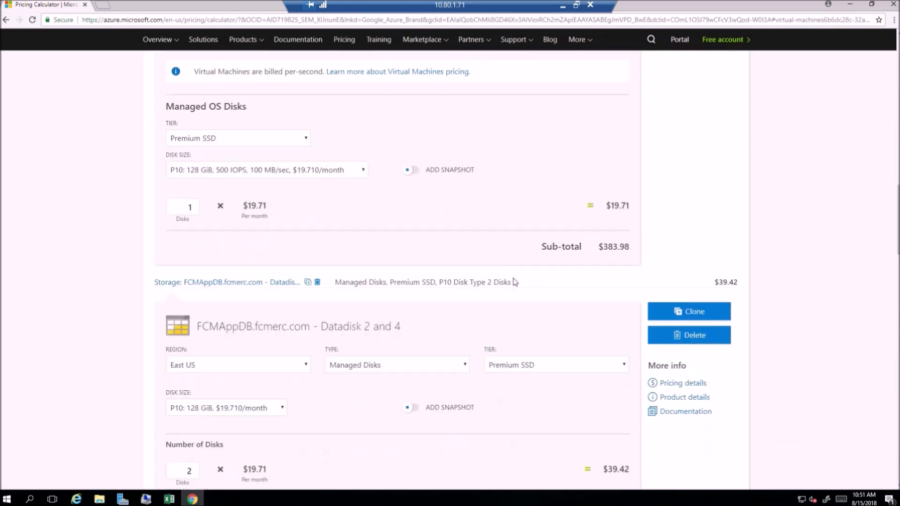
scroll(363, 322, down, 6)
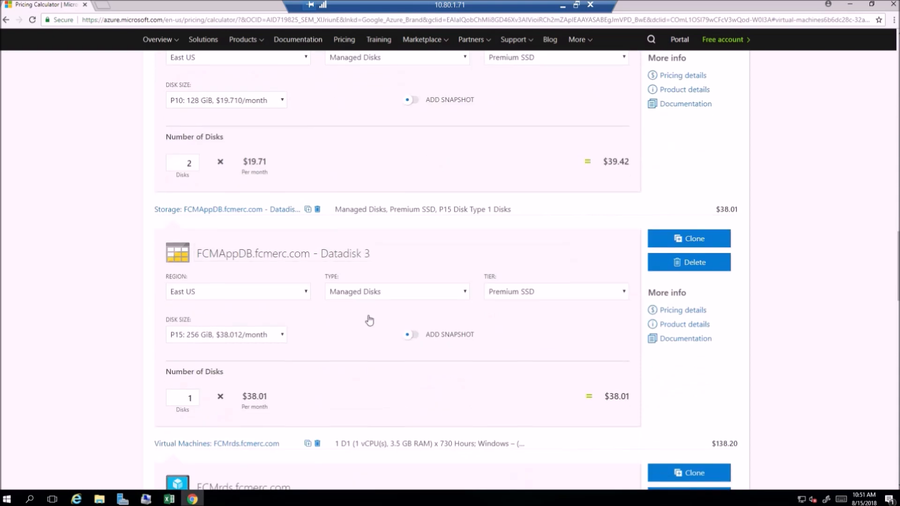
scroll(369, 320, down, 5)
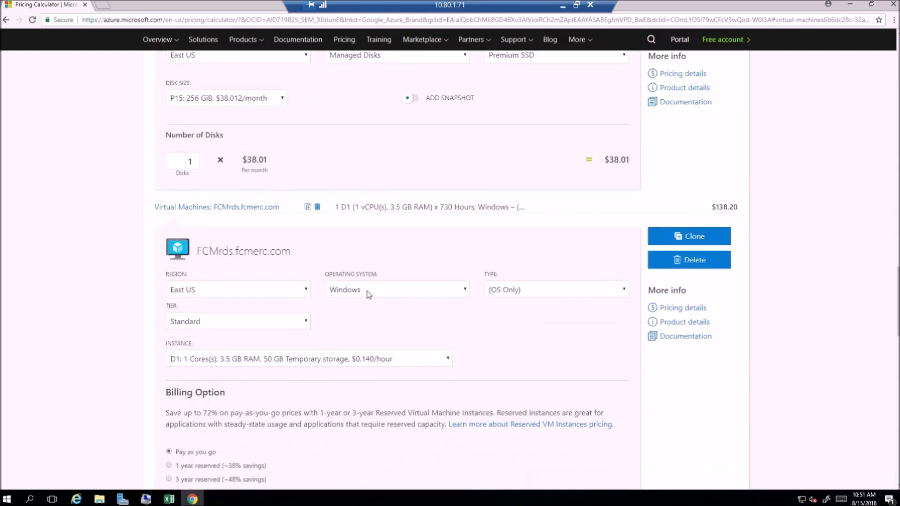
scroll(369, 295, down, 2)
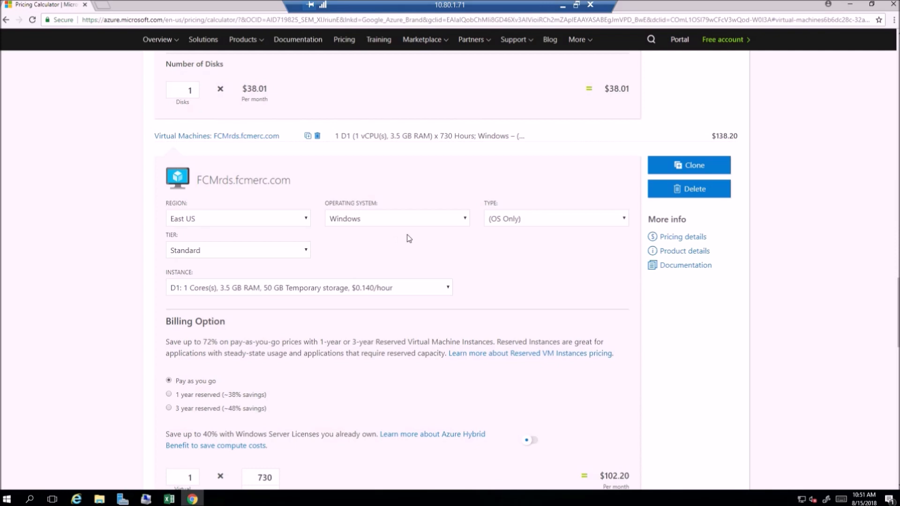
Step: Switch to the Excel workbook and look up the recommended Azure VM size for FCMrds.fcmerc.com in SizingResults
key(alt+Tab)
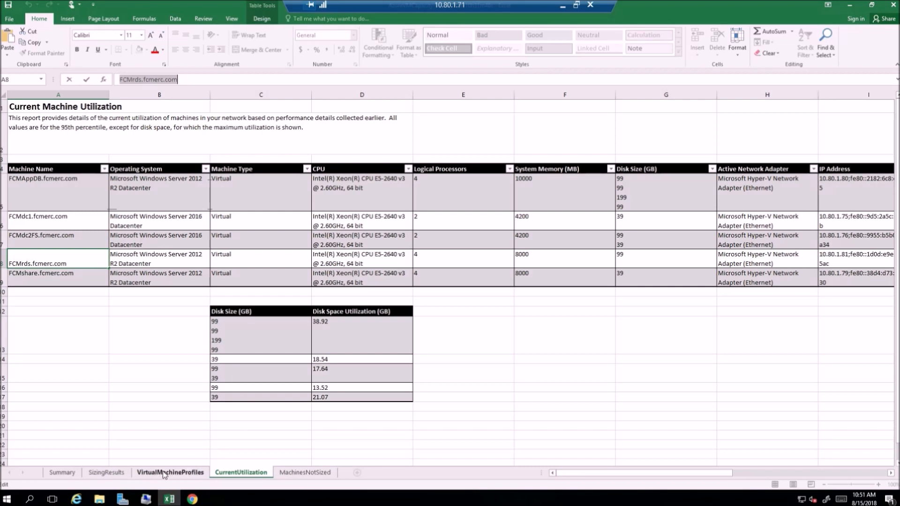
click(107, 472)
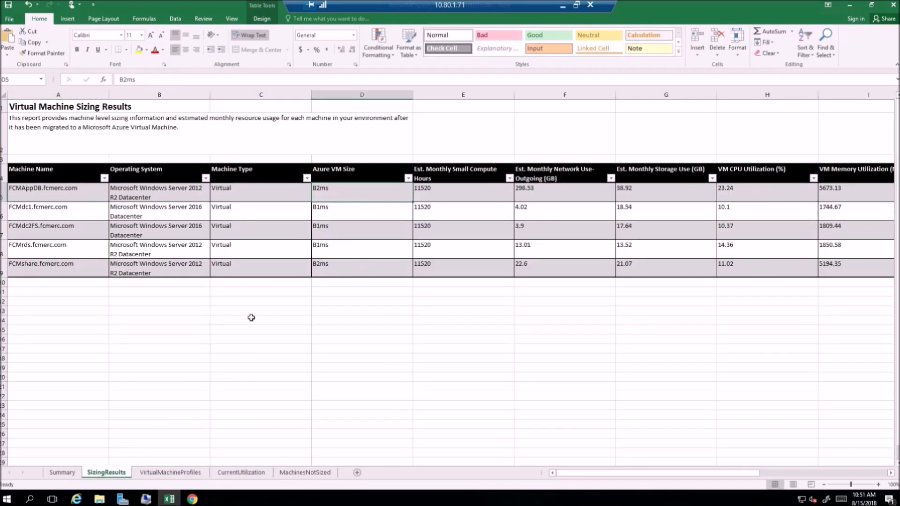
drag(60, 249, 337, 251)
click(338, 251)
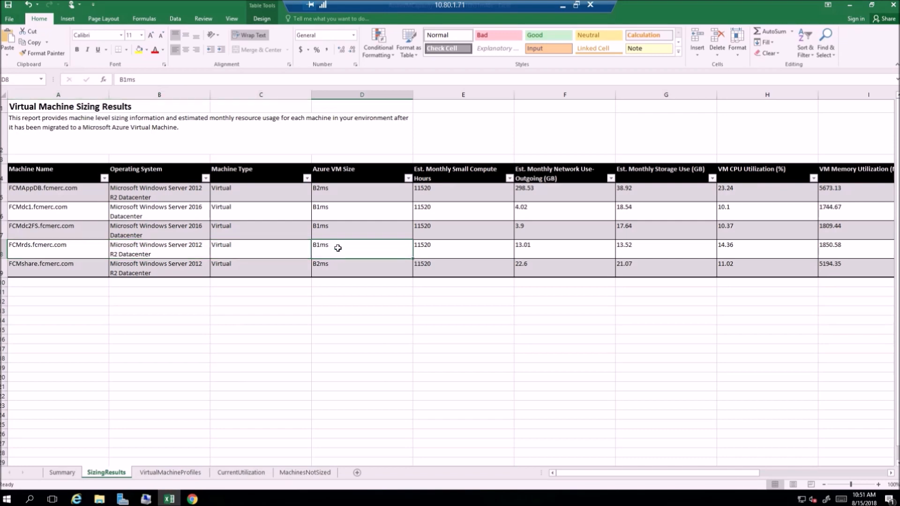
Step: Return to the Pricing Calculator and set the FCMrds virtual machine's instance to B1MS with 1 core and 2 GB RAM
key(alt+Tab)
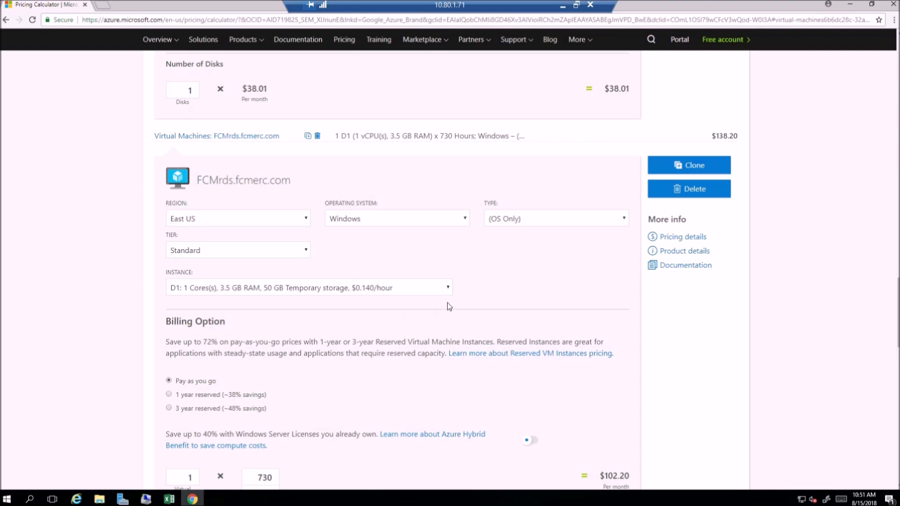
click(448, 288)
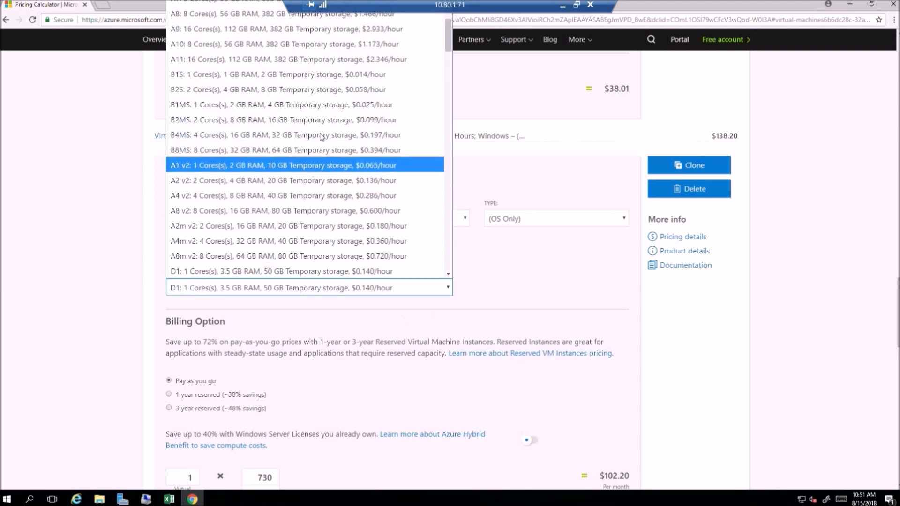
click(322, 110)
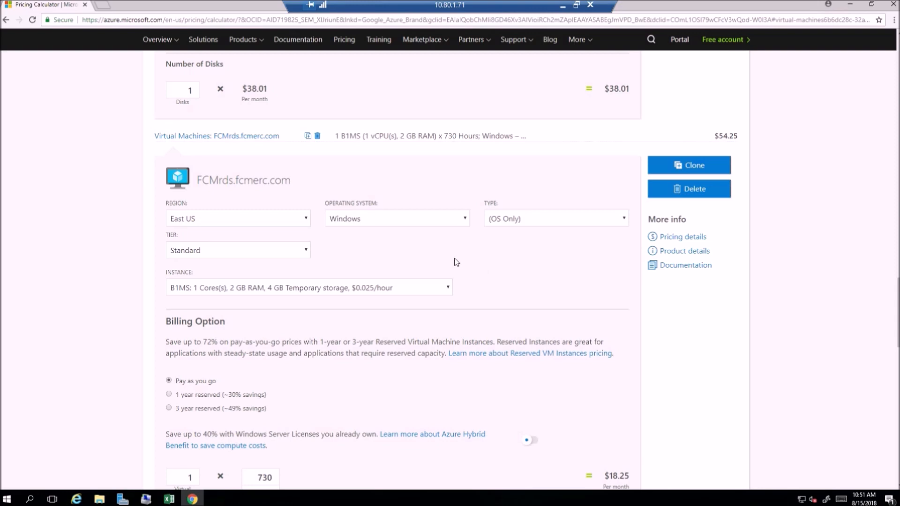
Step: Change the FCMrds virtual machine's instance to D2 with 2 cores, 7 GB RAM and 100 GB temporary storage
click(448, 290)
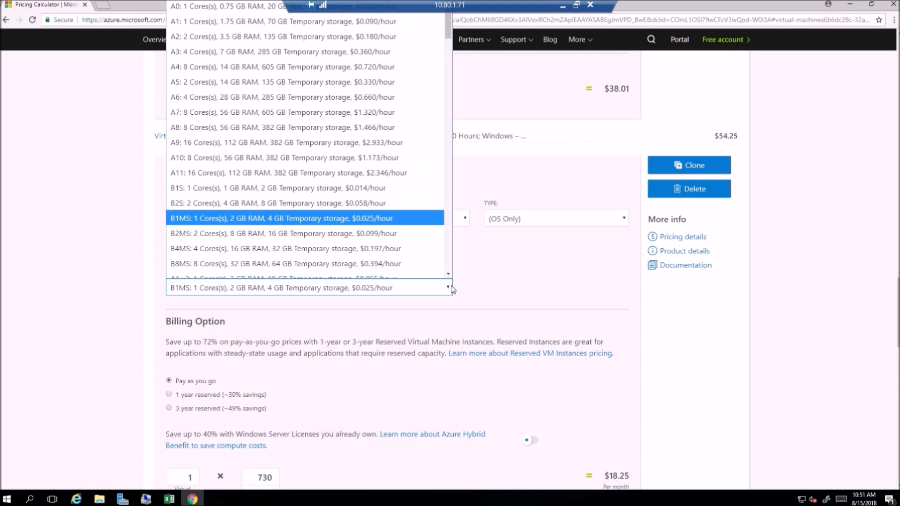
drag(449, 33, 443, 63)
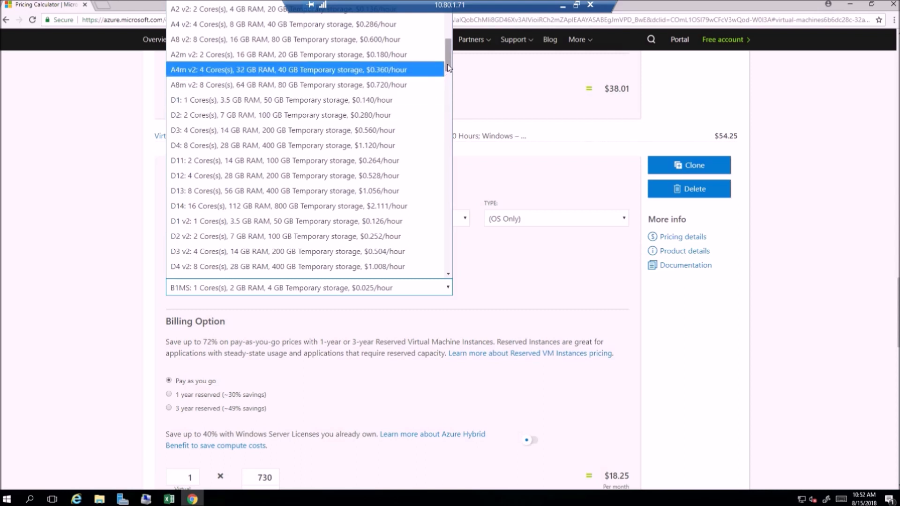
click(398, 117)
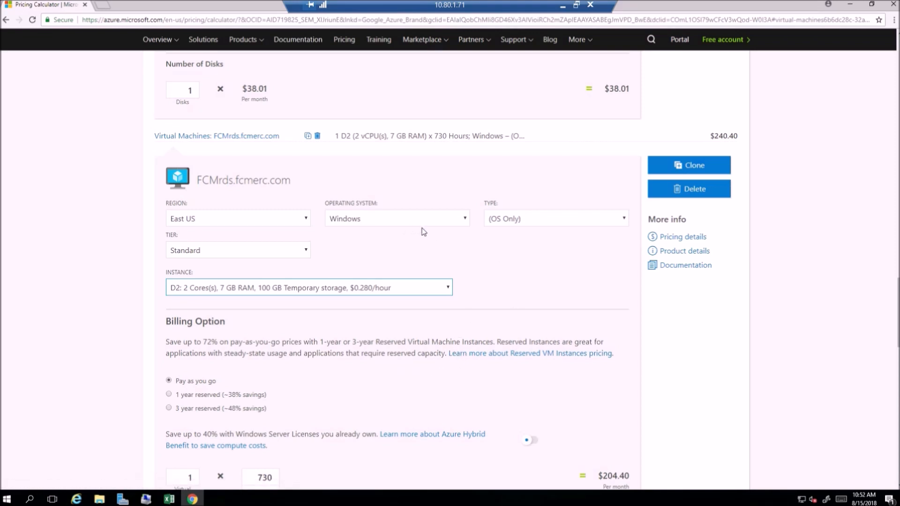
Step: Keep Standard HDD as the tier for FCMrds's managed OS disks
scroll(536, 250, down, 2)
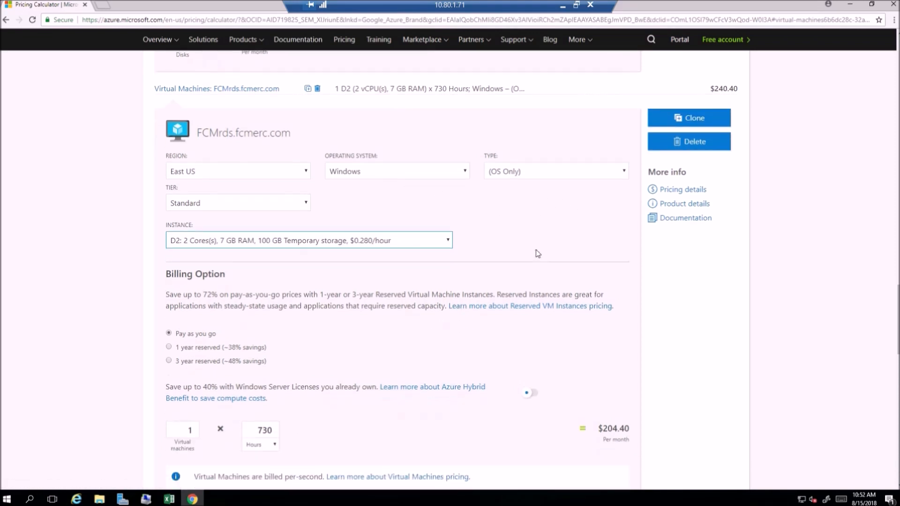
scroll(522, 247, down, 1)
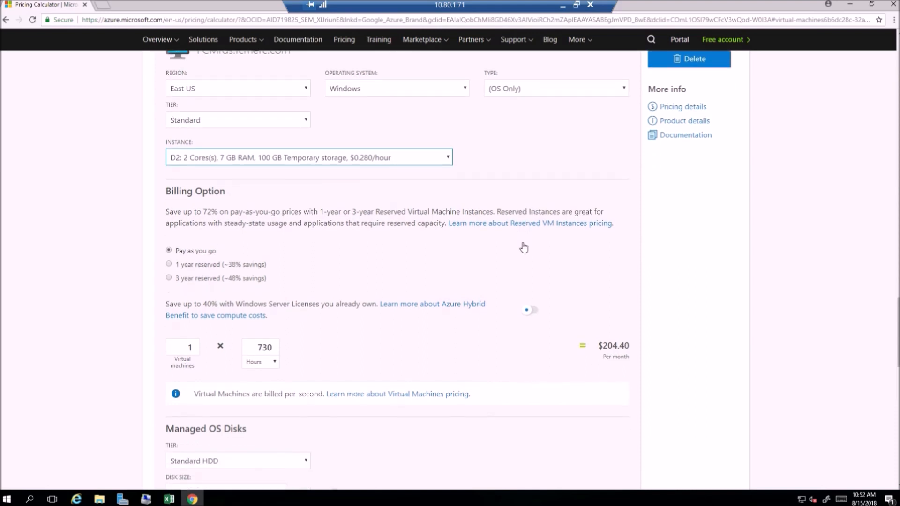
scroll(517, 247, down, 4)
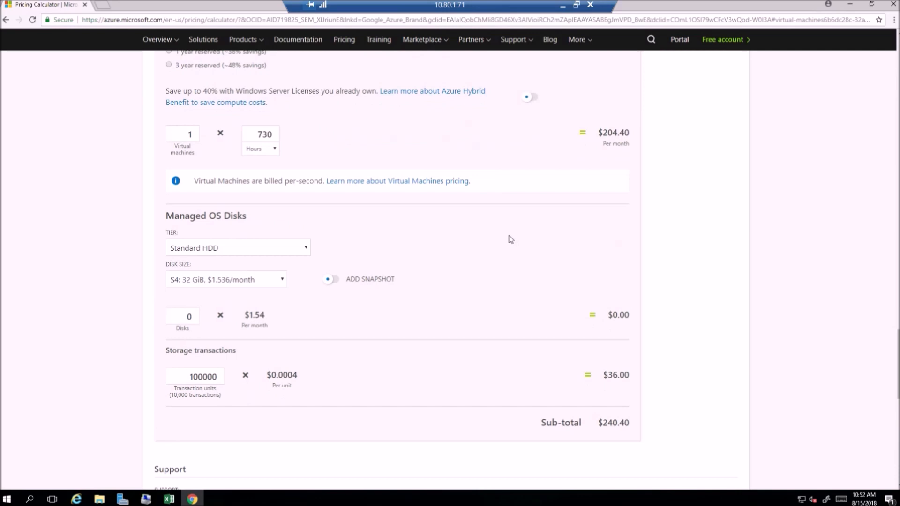
scroll(510, 238, down, 2)
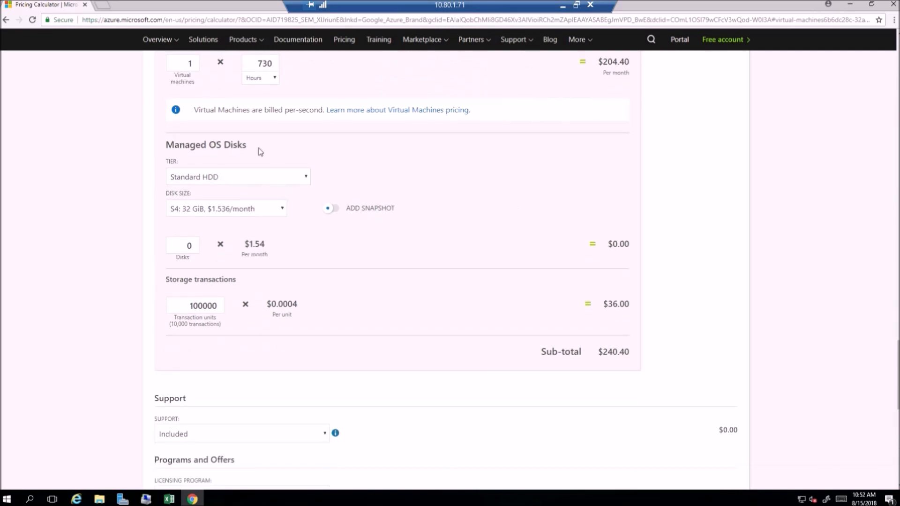
click(307, 177)
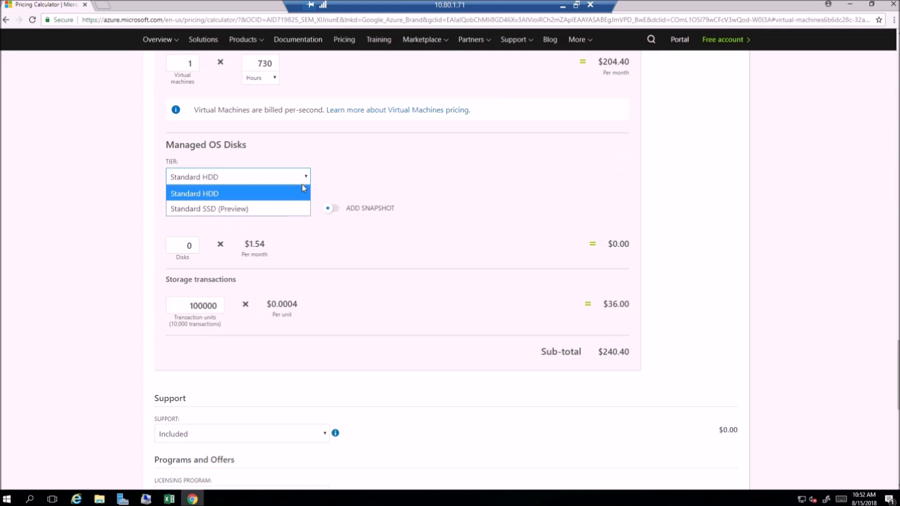
click(300, 194)
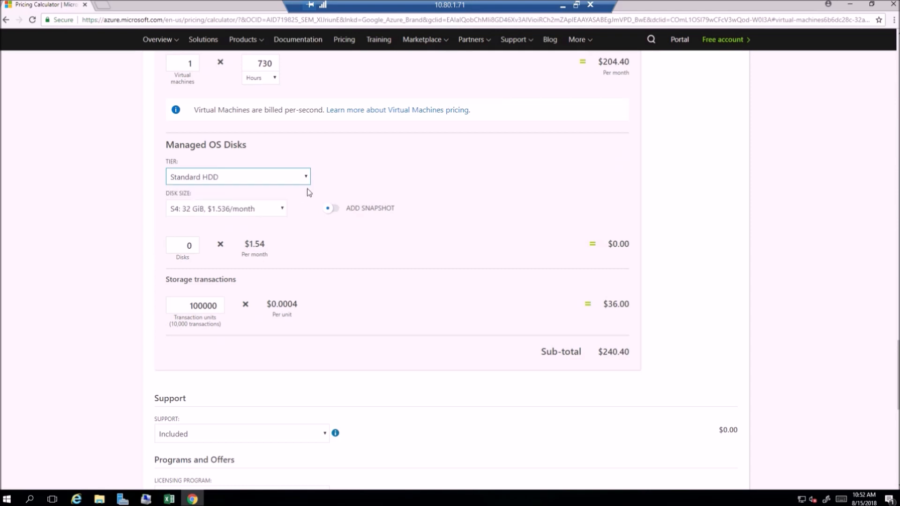
Step: Add one managed OS disk to FCMrds and set its size to S10: 128 GiB
scroll(368, 187, up, 2)
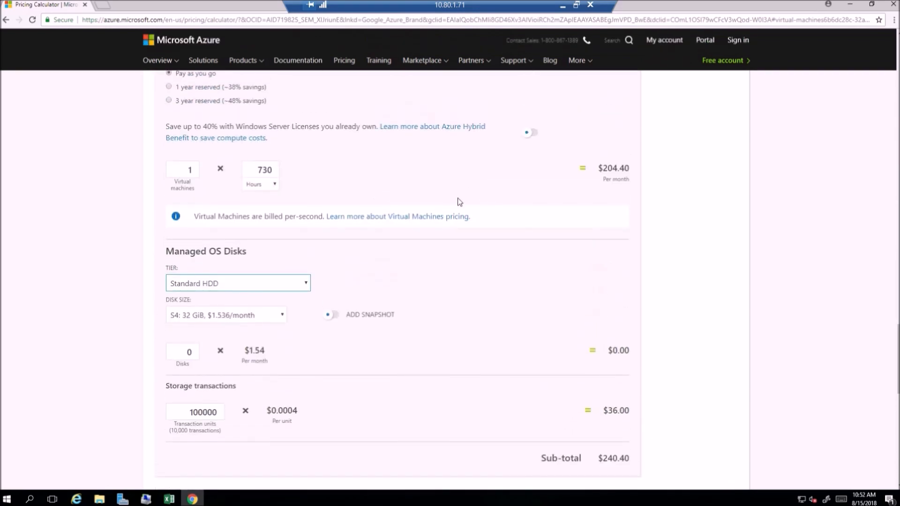
scroll(449, 195, up, 3)
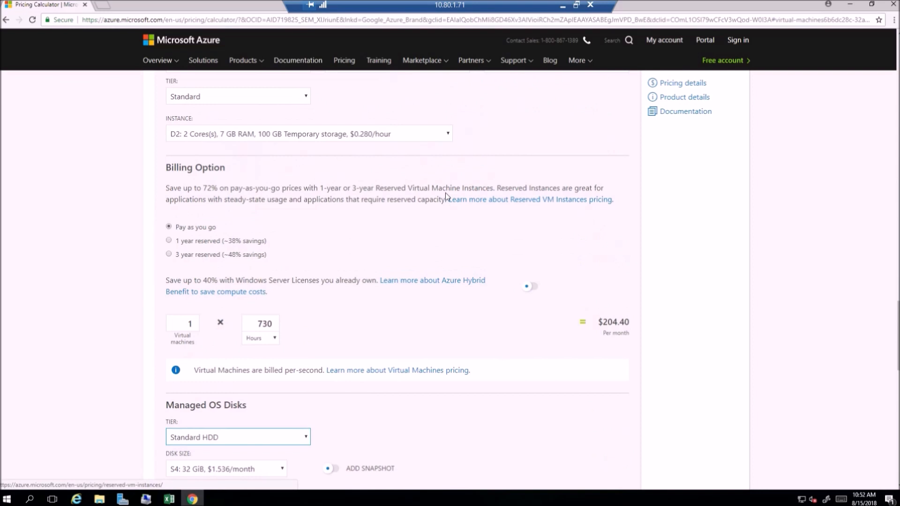
scroll(430, 199, up, 2)
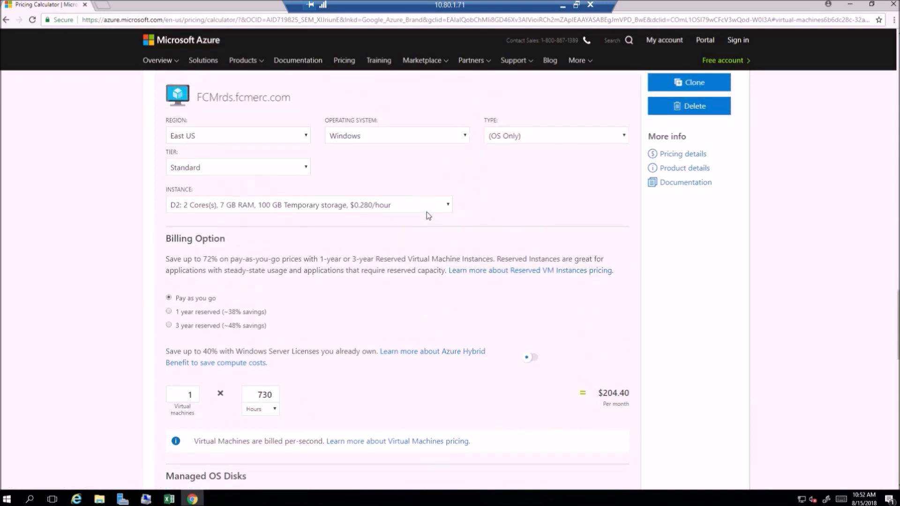
scroll(424, 212, down, 7)
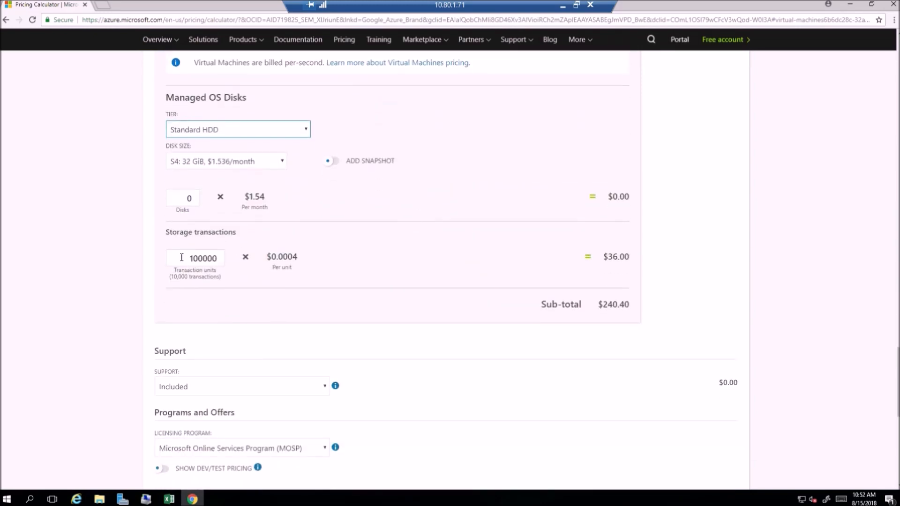
double_click(189, 197)
text(1)
click(281, 161)
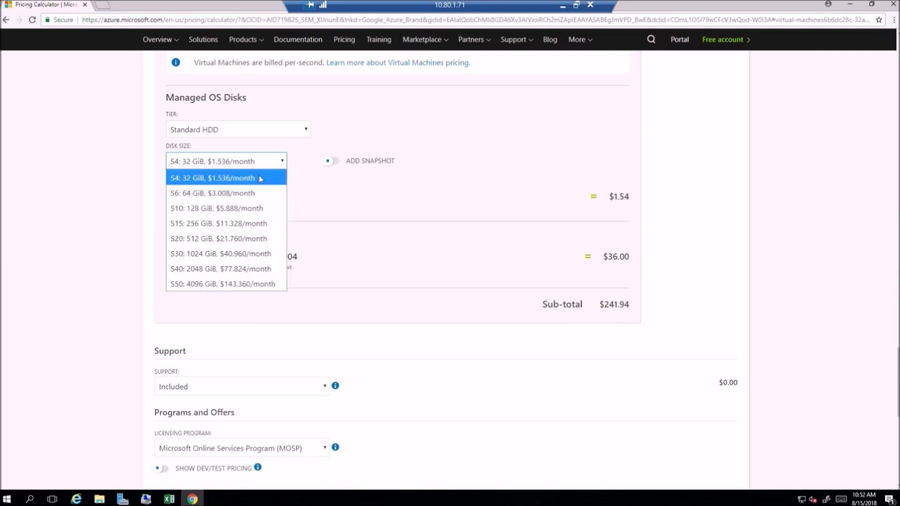
click(258, 209)
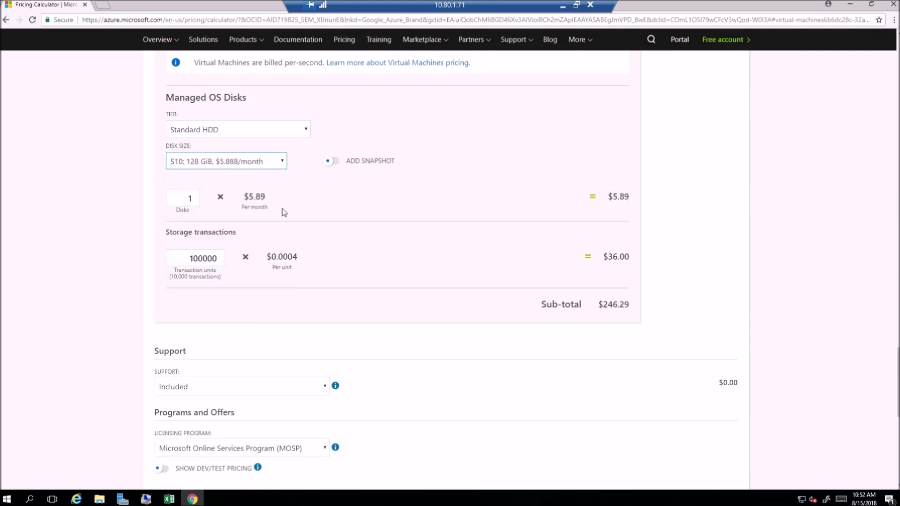
Step: Check the available tiers for FCMrds's managed OS disk without changing the selection, and review its disk and compute costs
click(305, 130)
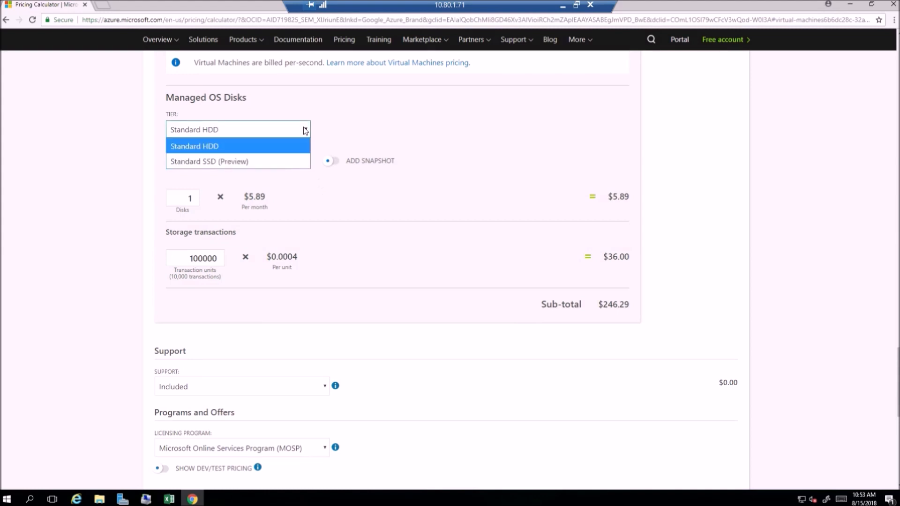
click(306, 131)
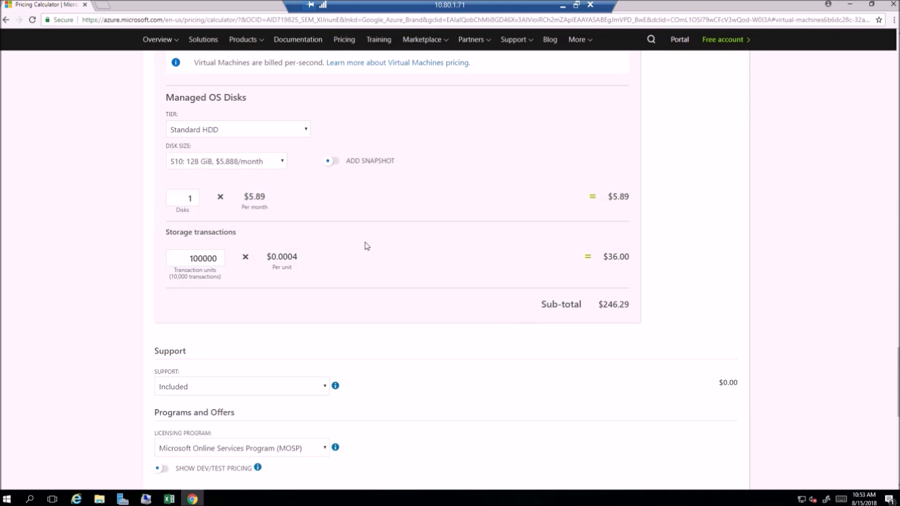
scroll(367, 246, down, 2)
scroll(367, 245, up, 2)
scroll(367, 246, up, 3)
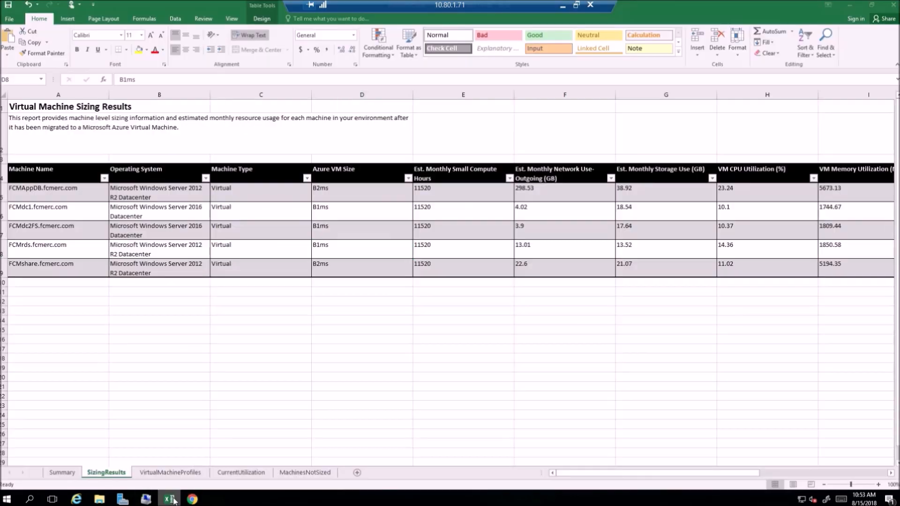
Step: Switch to the Excel workbook and check FCMrds's disk size in CurrentUtilization
click(169, 499)
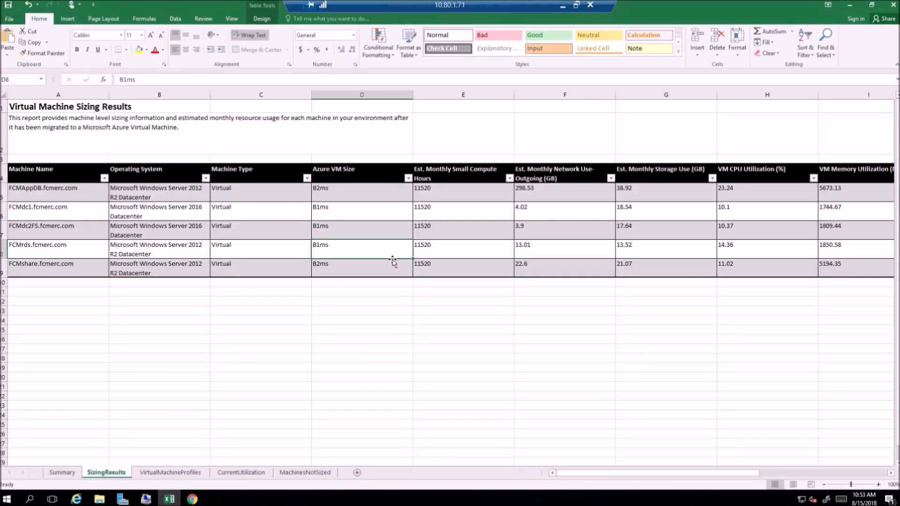
click(252, 474)
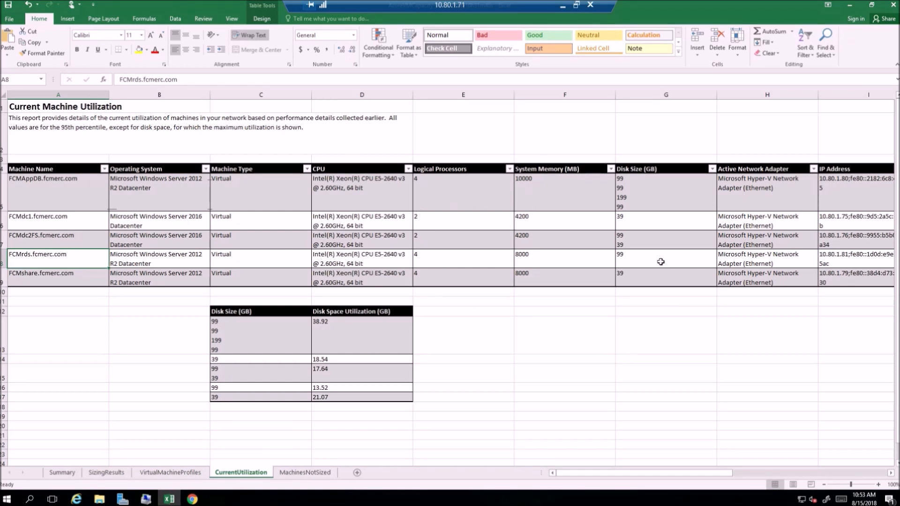
click(641, 260)
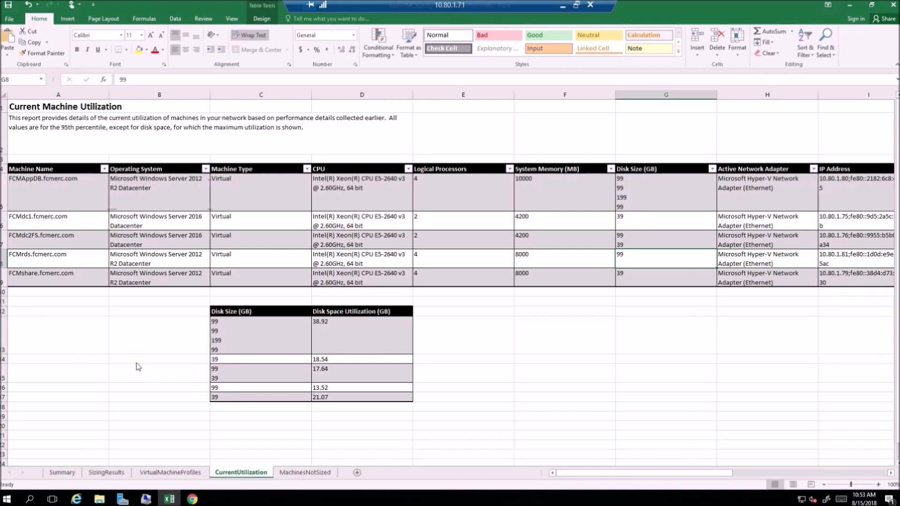
Step: Return to the Pricing Calculator and review FCMrds's instance, billing and disk settings
key(alt+Tab)
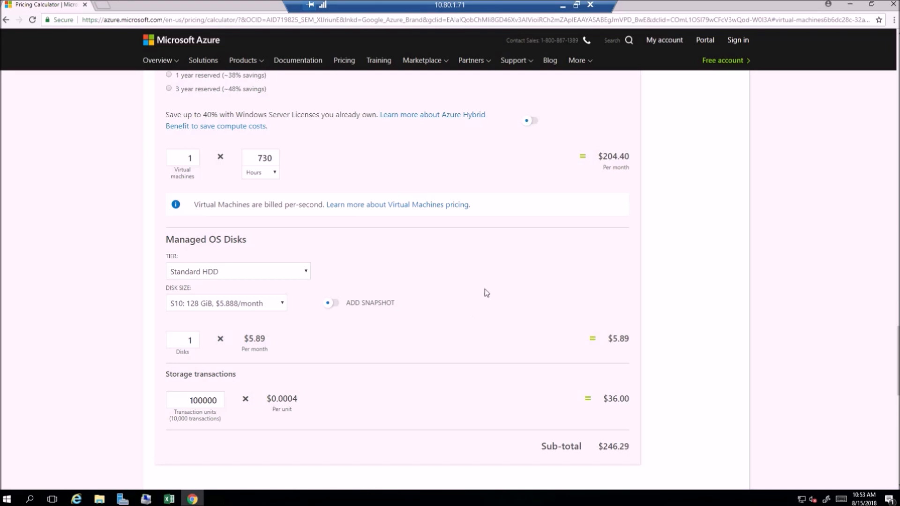
scroll(468, 300, up, 3)
scroll(471, 297, up, 1)
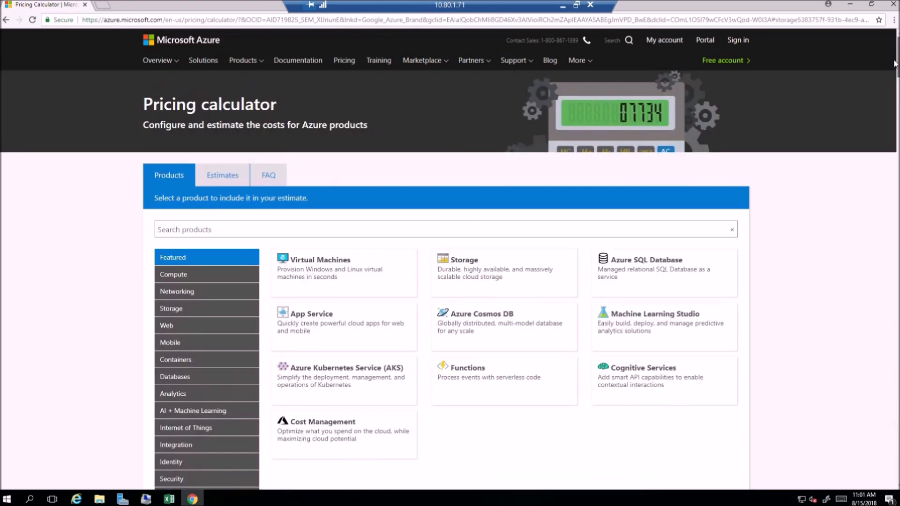
scroll(610, 140, down, 1)
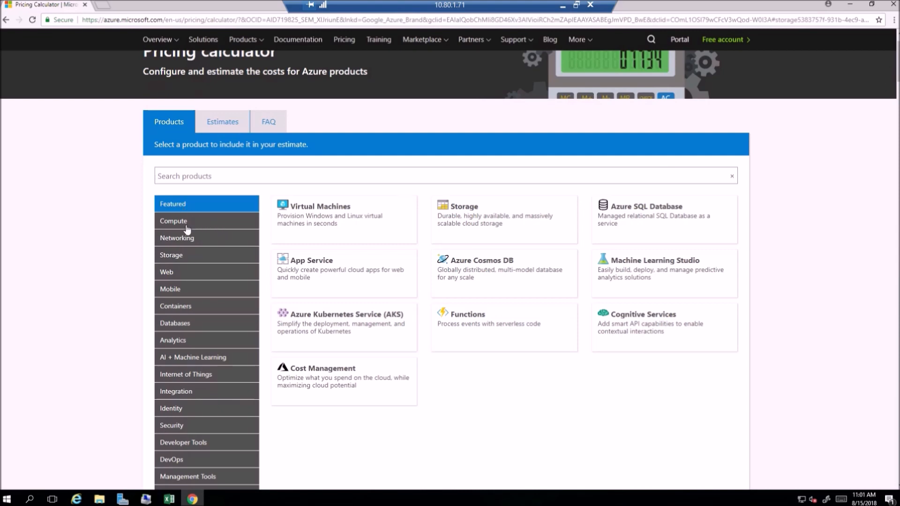
Step: Add the VPN Gateway networking product to the estimate, view its settings and keep VPN Gateways as its type
click(186, 240)
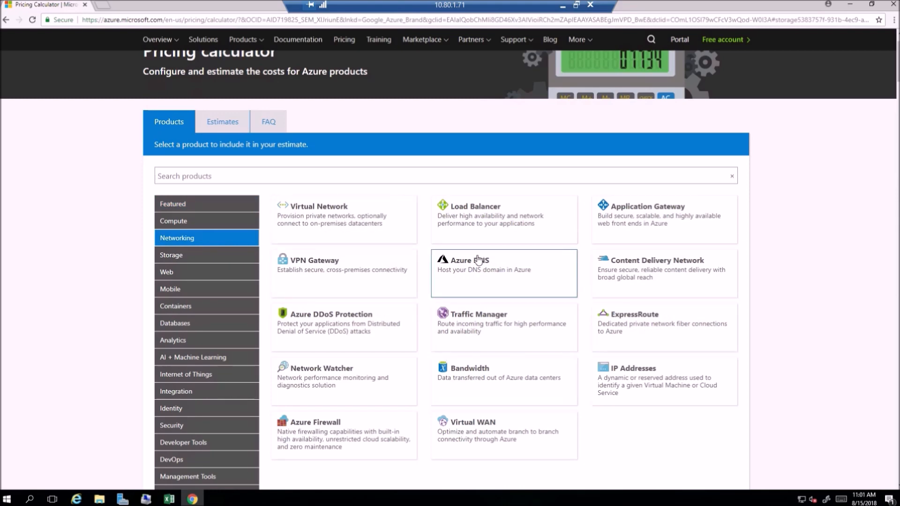
click(321, 266)
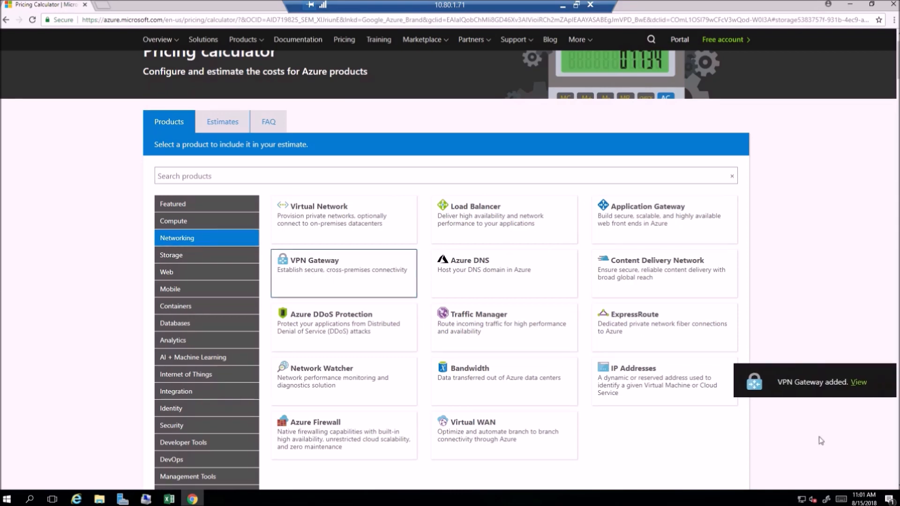
click(856, 382)
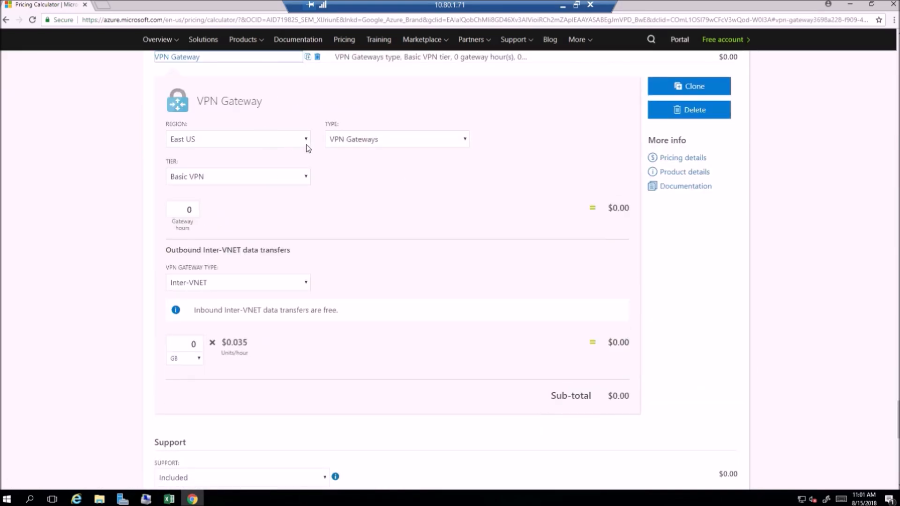
click(466, 143)
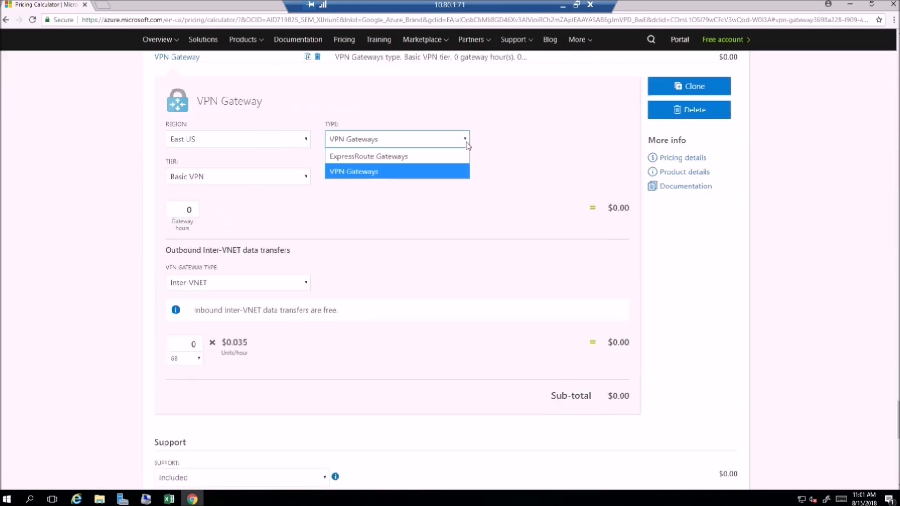
click(466, 142)
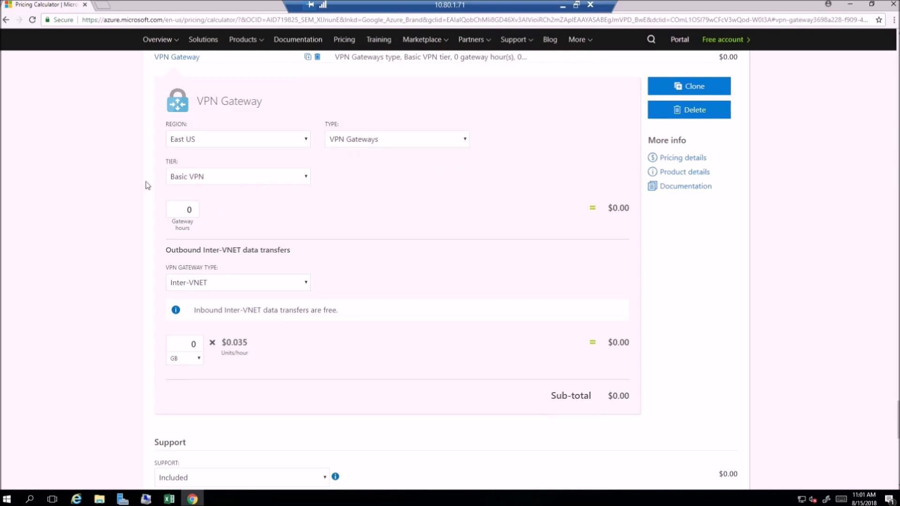
Step: Set the VPN Gateway's tier to VpnGw1 and its usage to 730 gateway hours
click(307, 178)
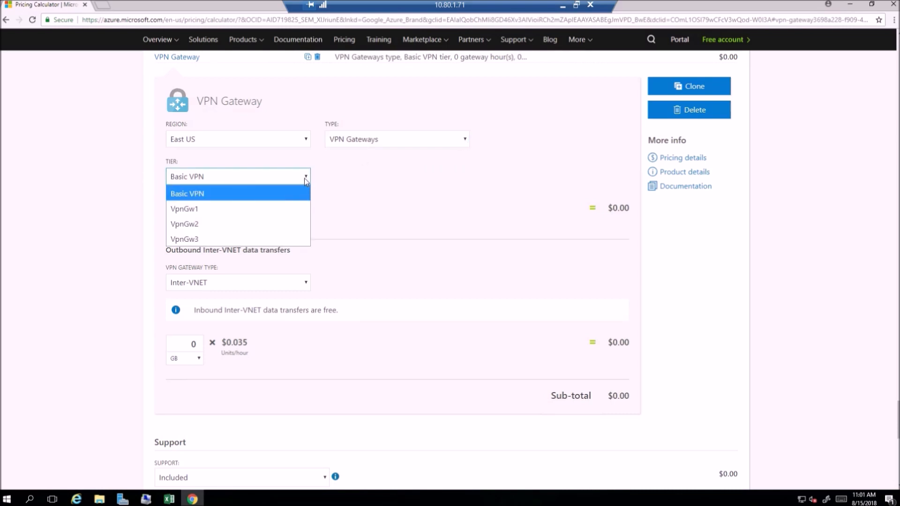
click(279, 215)
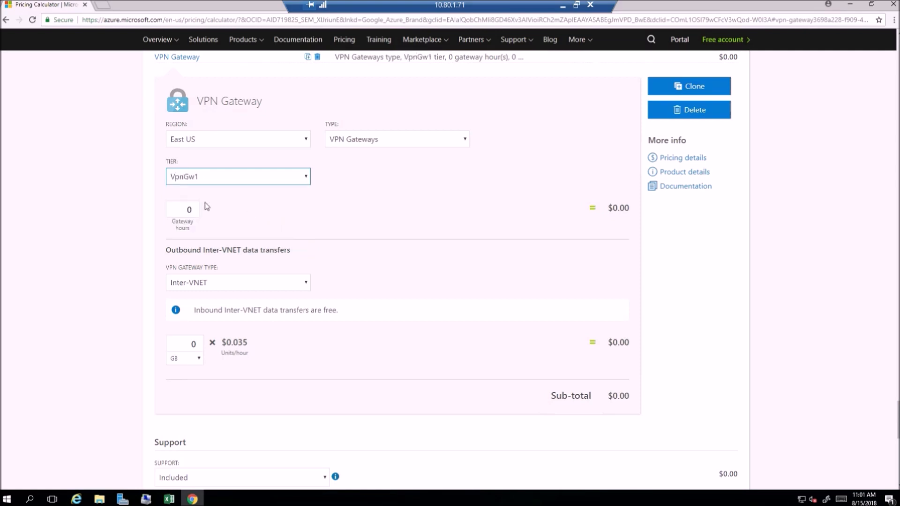
click(193, 213)
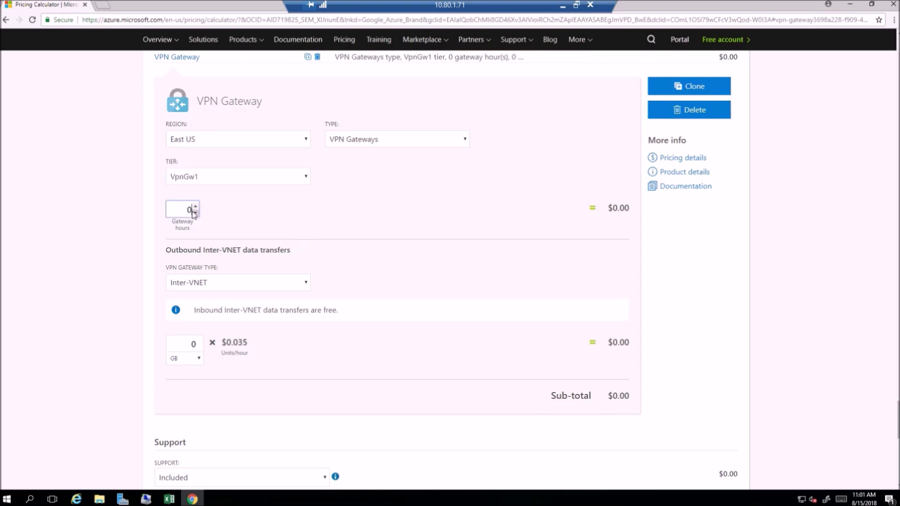
text(730)
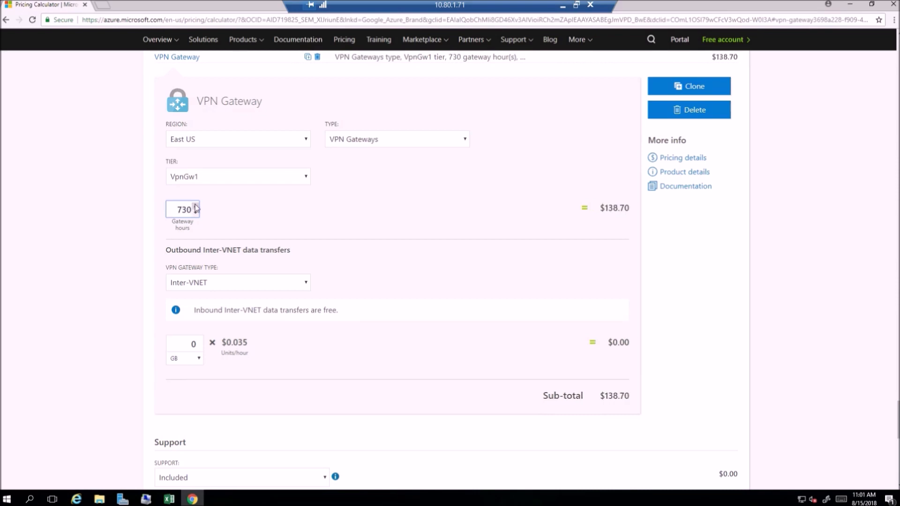
click(383, 263)
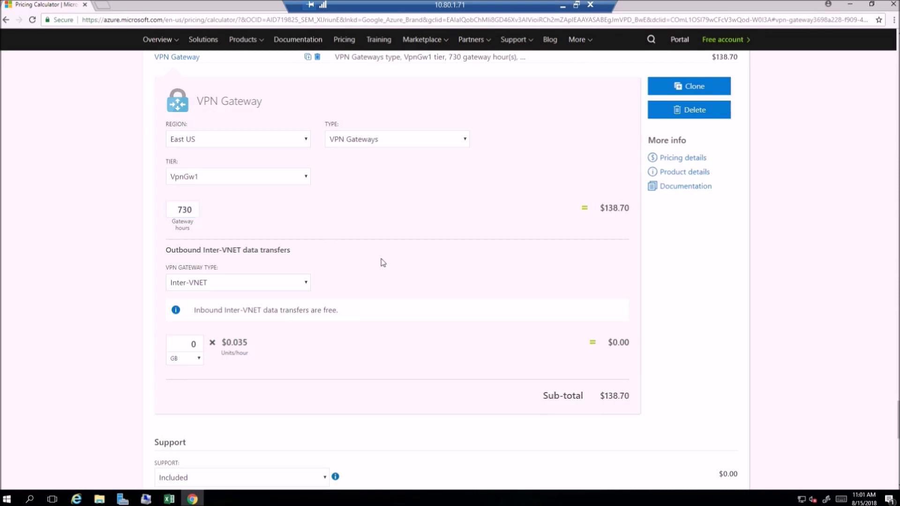
Step: Set the outbound data transfer gateway type to VPN with 500 GB of transfer
click(307, 283)
click(276, 315)
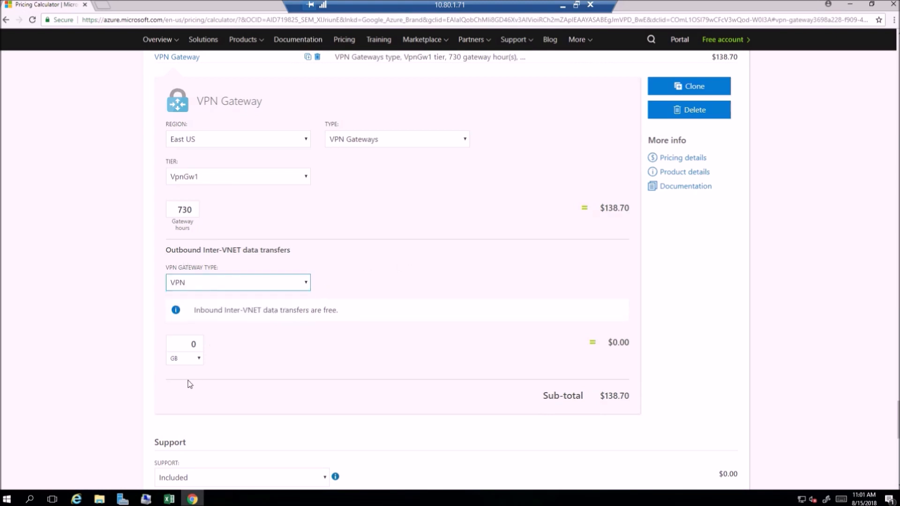
click(195, 345)
text(500)
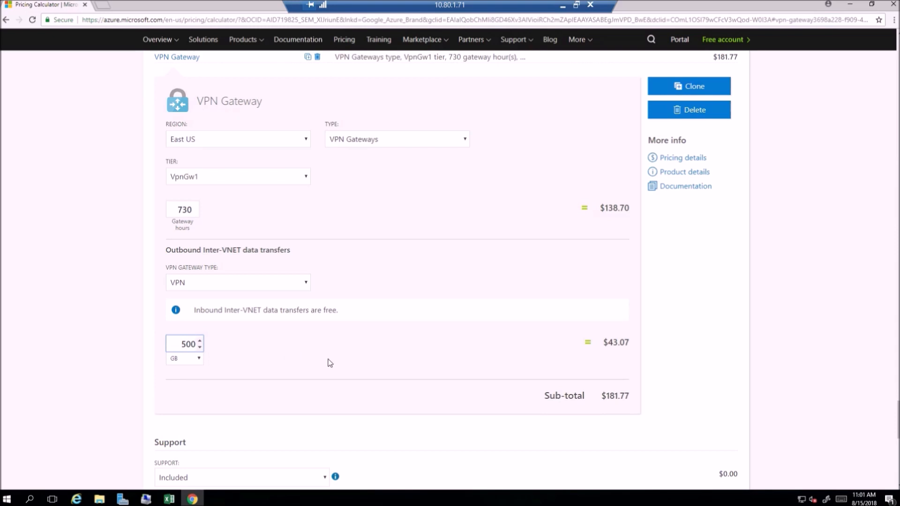
click(366, 332)
Step: Name the VPN Gateway item "VPN Site-to-Site GTW"
click(279, 102)
text(VP)
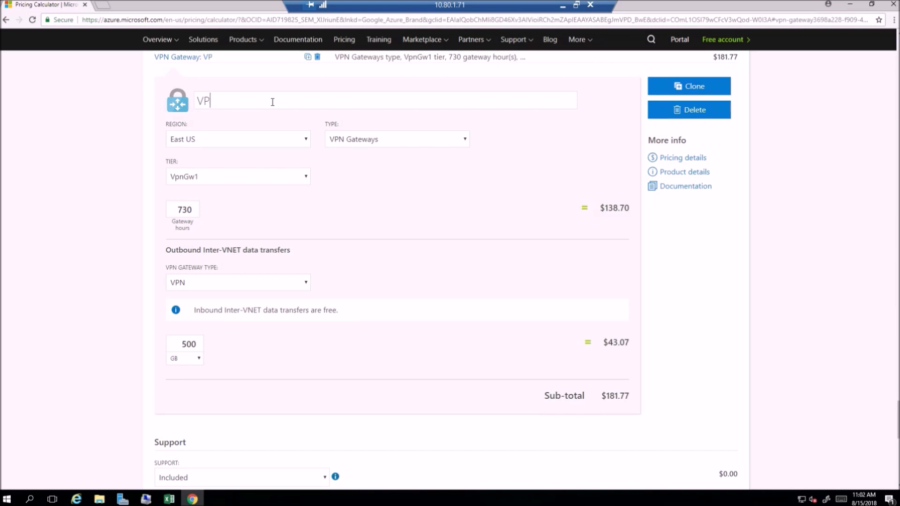
text(N GTW)
key(BackSpace)
key(BackSpace)
key(BackSpace)
text(S2S)
key(BackSpace)
text(ite-to-Site GTW)
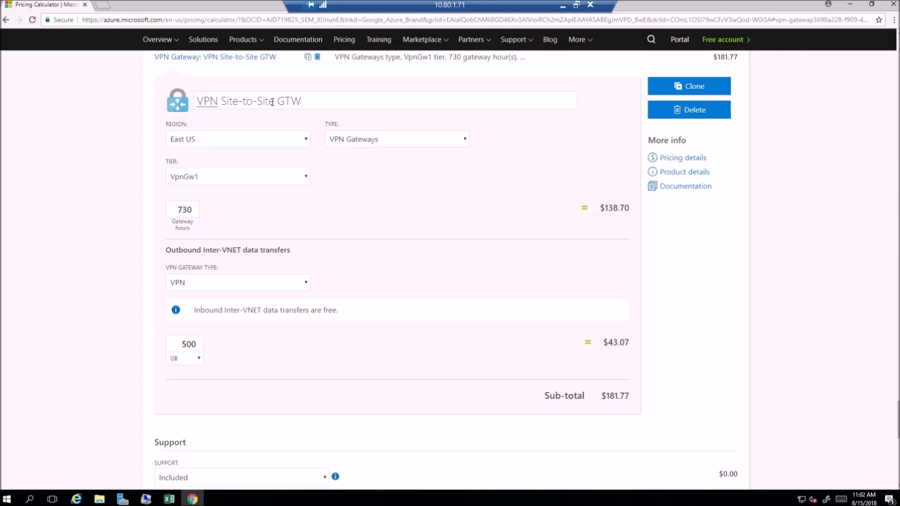
click(386, 209)
Step: Export the full estimate and open the downloaded ExportedEstimate.xlsx in Excel
scroll(775, 278, down, 5)
scroll(772, 282, down, 2)
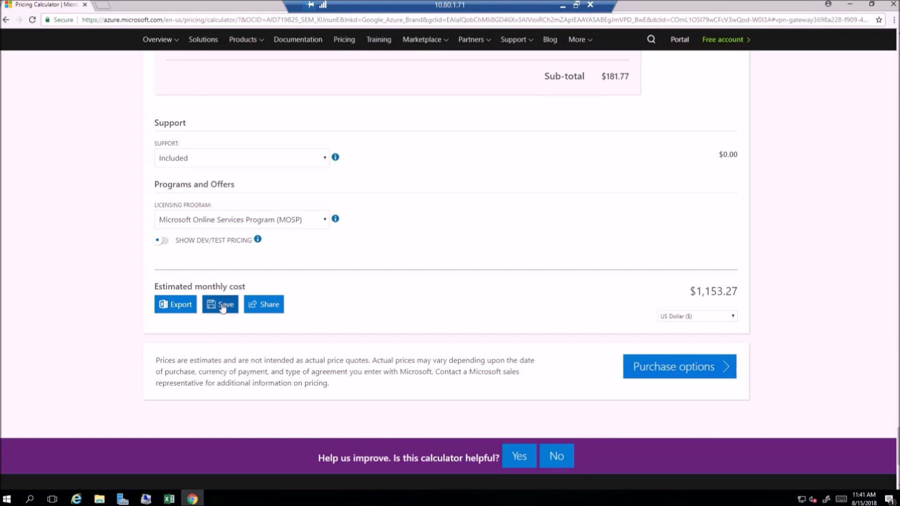
click(169, 305)
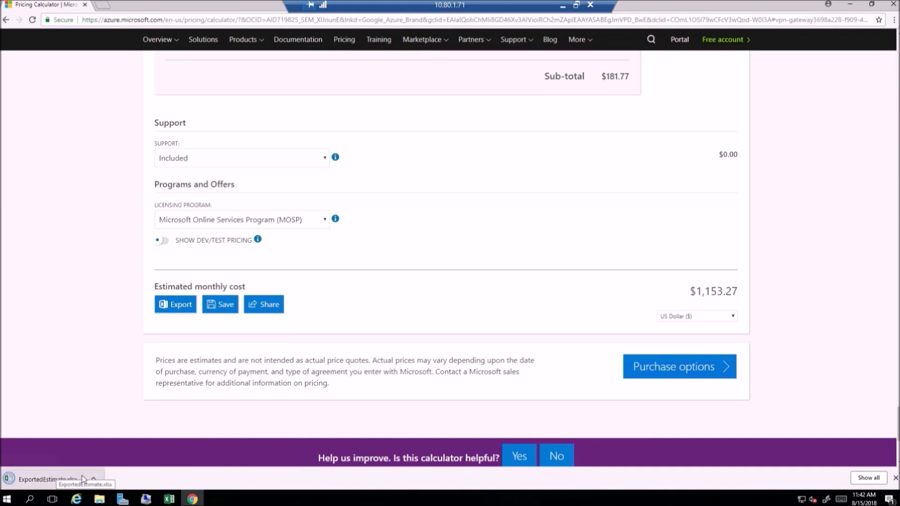
click(94, 479)
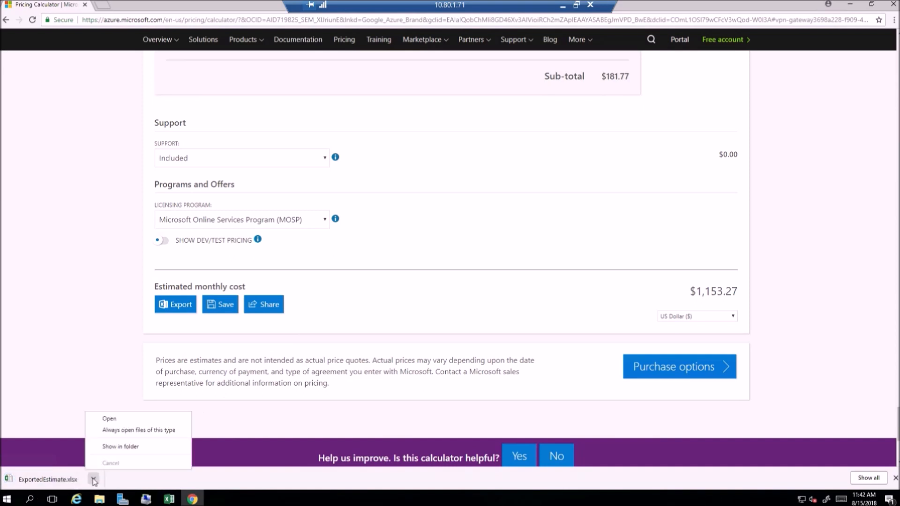
click(127, 421)
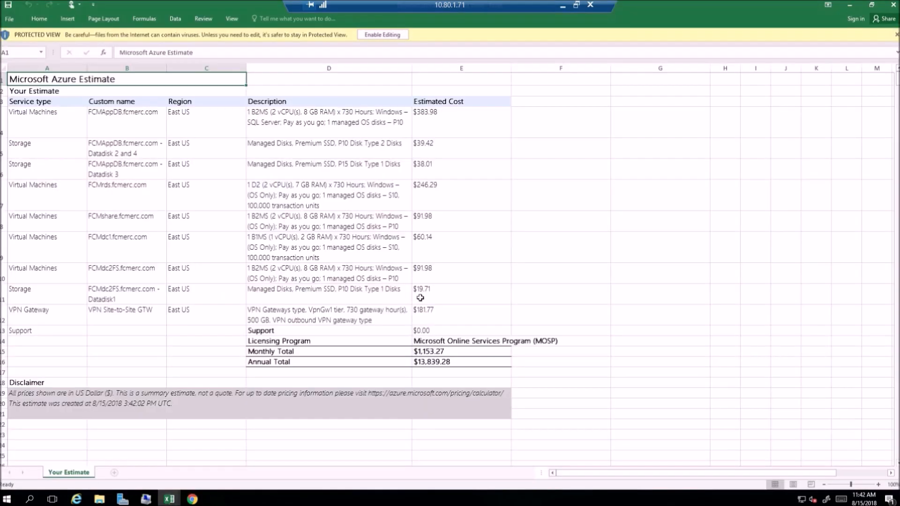
Step: Review the exported estimate's virtual machine, storage and VPN Gateway rows, including FCMrds, FCMdc2FS and its data disk
click(47, 123)
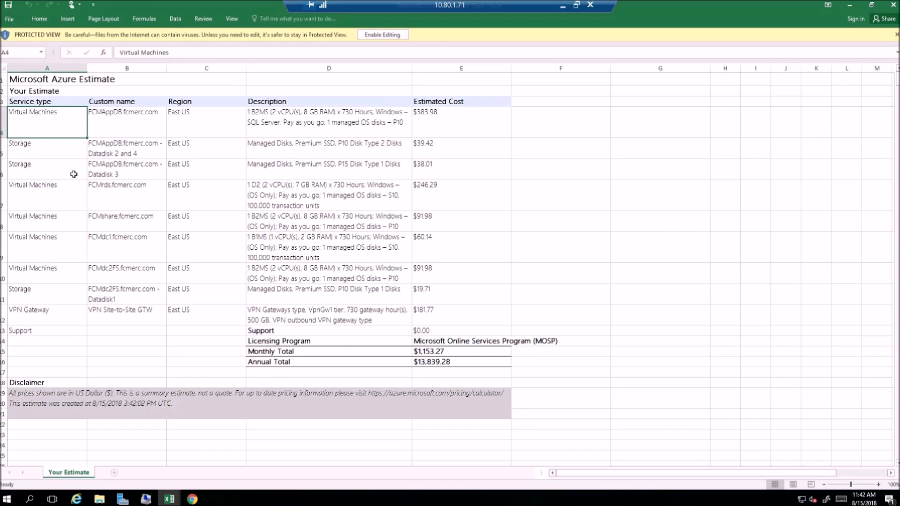
click(47, 190)
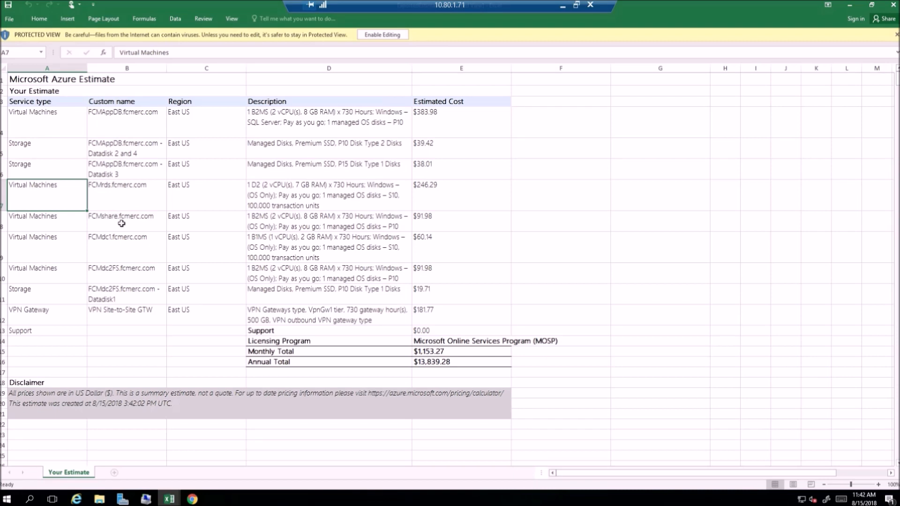
click(110, 271)
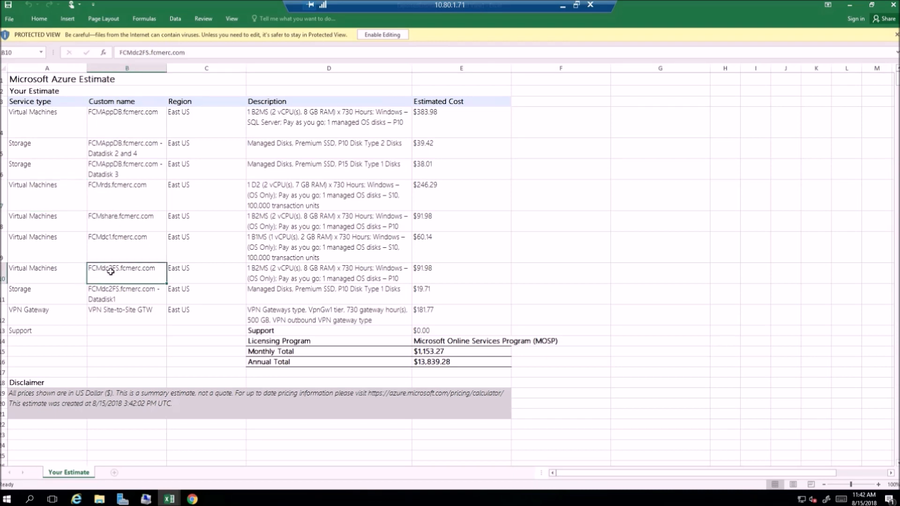
click(98, 299)
click(106, 315)
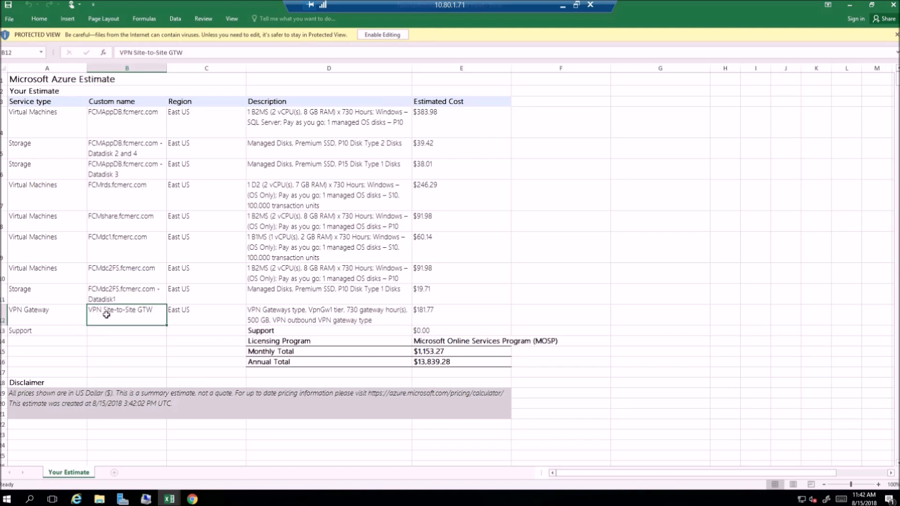